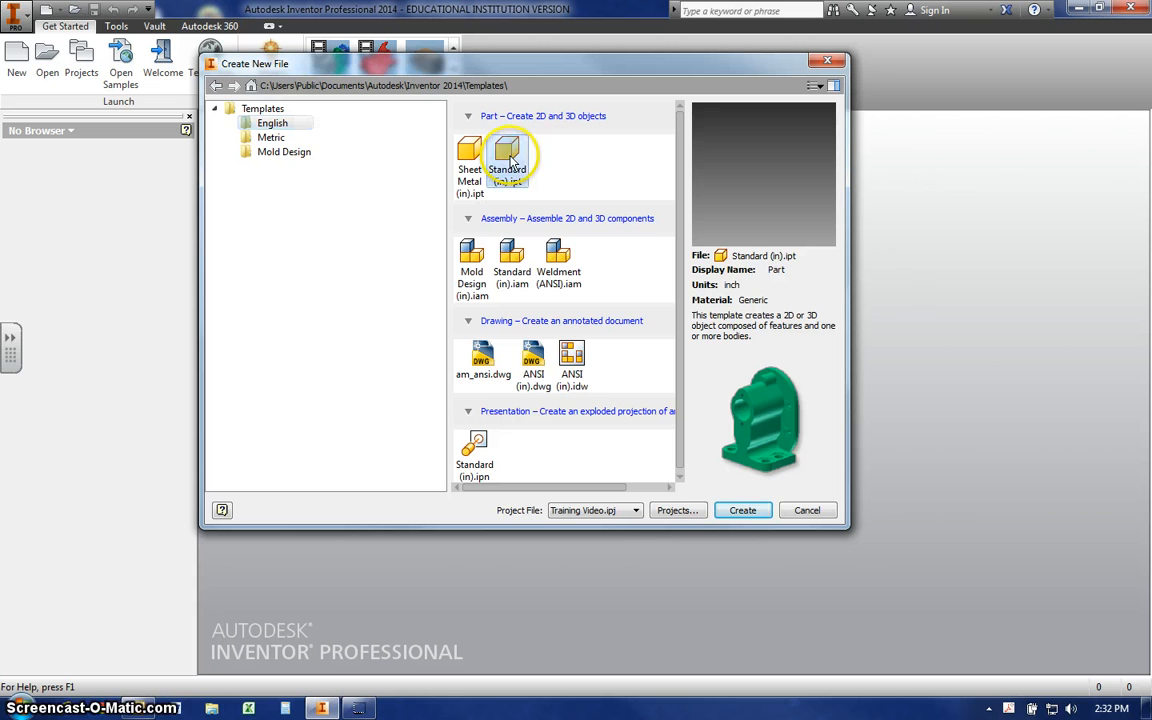
- Create a new part from the Standard (in).ipt template and start a 2D sketch on the YZ plane
{"action": "left_click", "coordinate": [742, 511]}
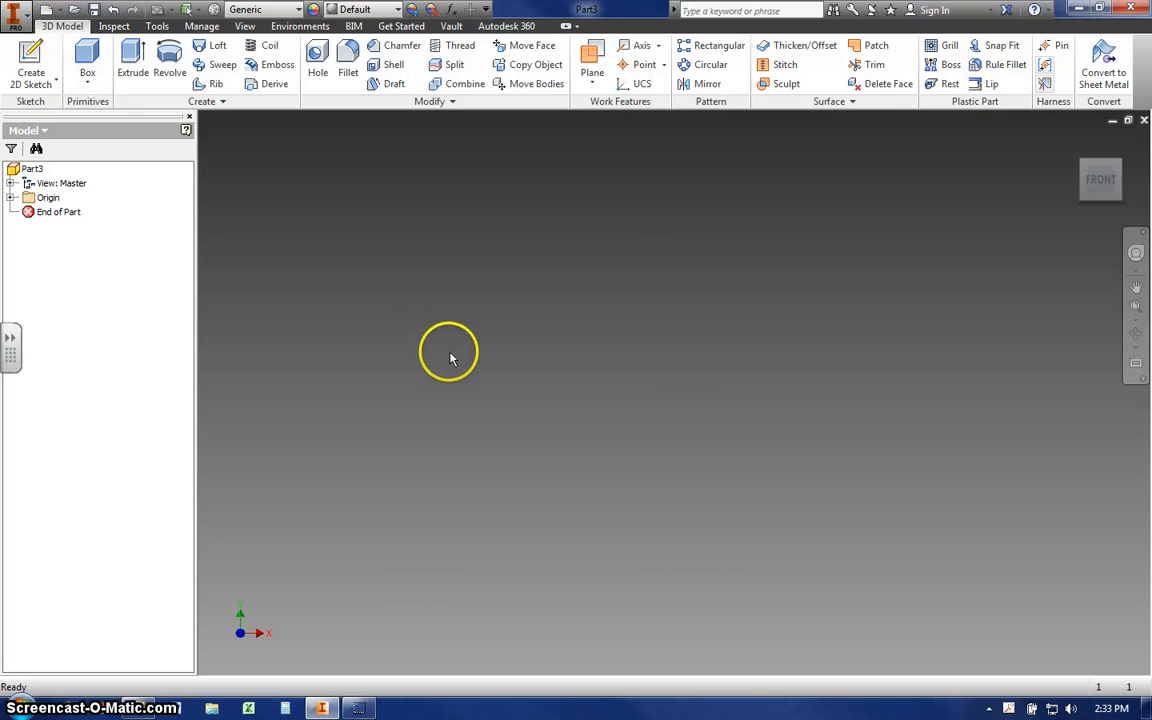
{"action": "left_click", "coordinate": [33, 58]}
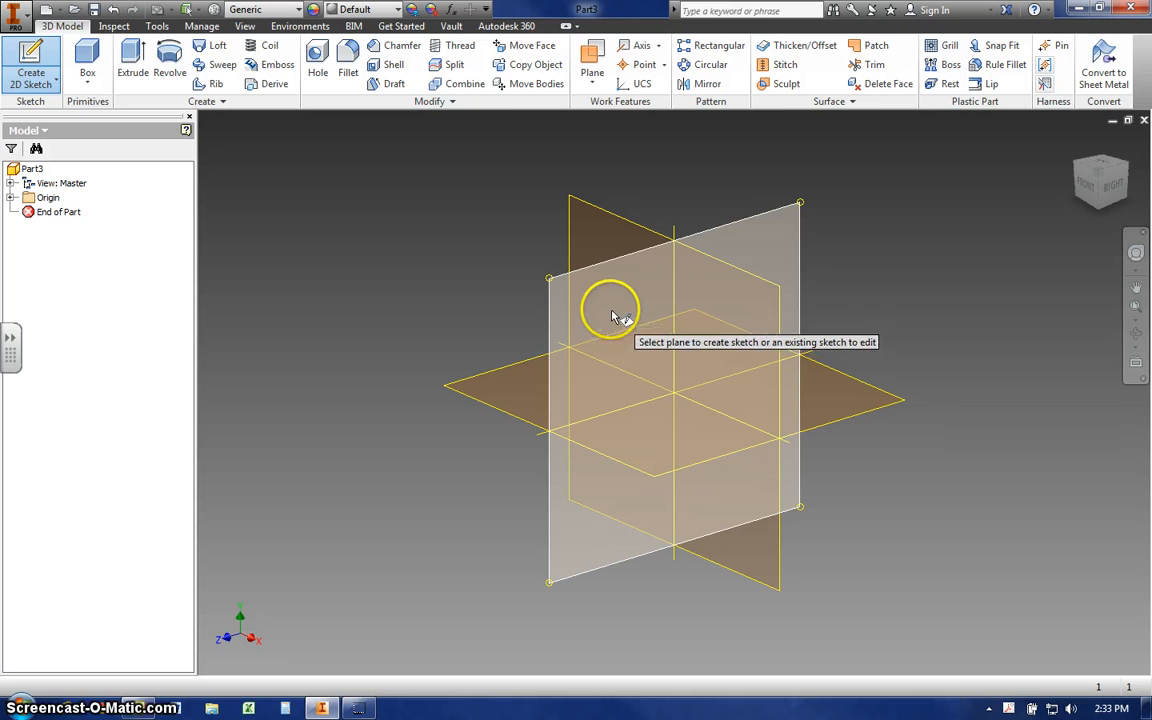
{"action": "left_click", "coordinate": [613, 317]}
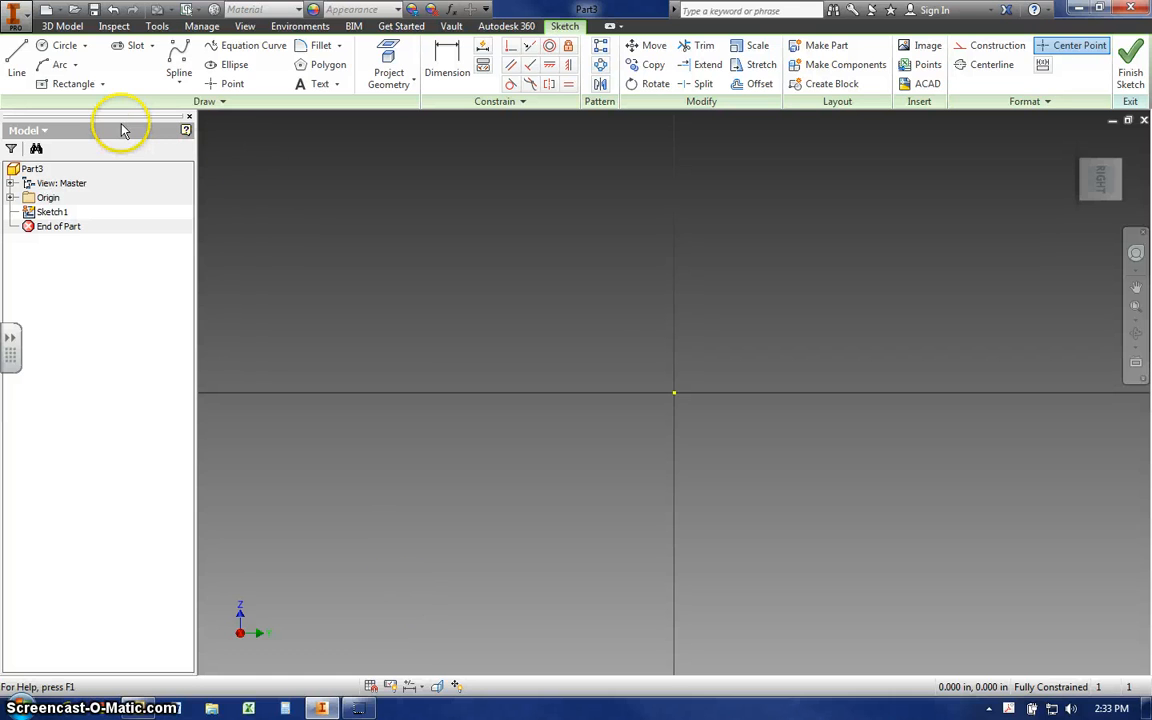
- Sketch a two-point center rectangle about 1.117 in by 0.582 in, centered on the origin
{"action": "left_click", "coordinate": [102, 85]}
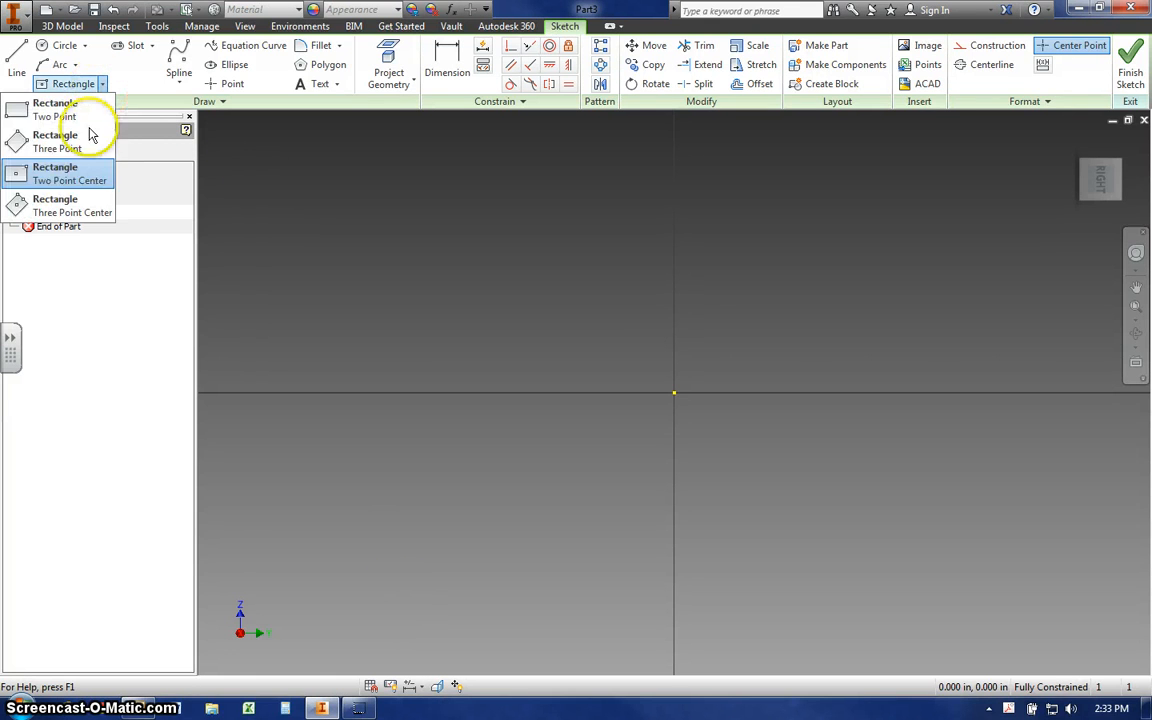
{"action": "left_click", "coordinate": [76, 181]}
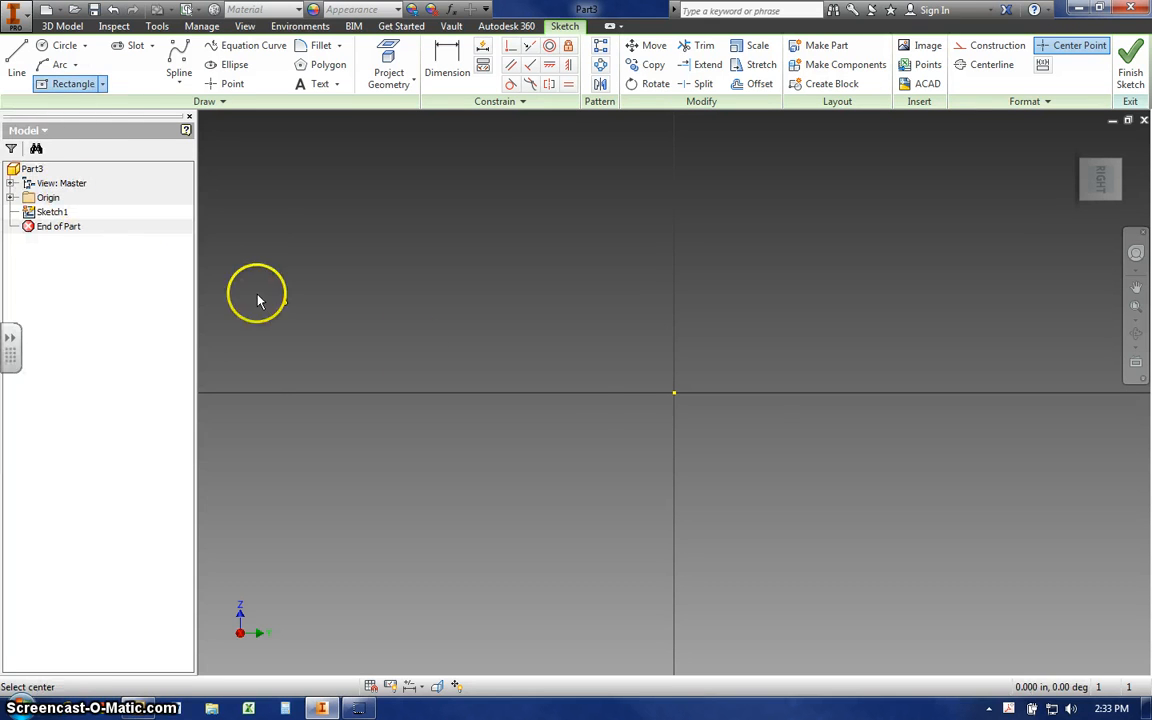
{"action": "left_click", "coordinate": [674, 393]}
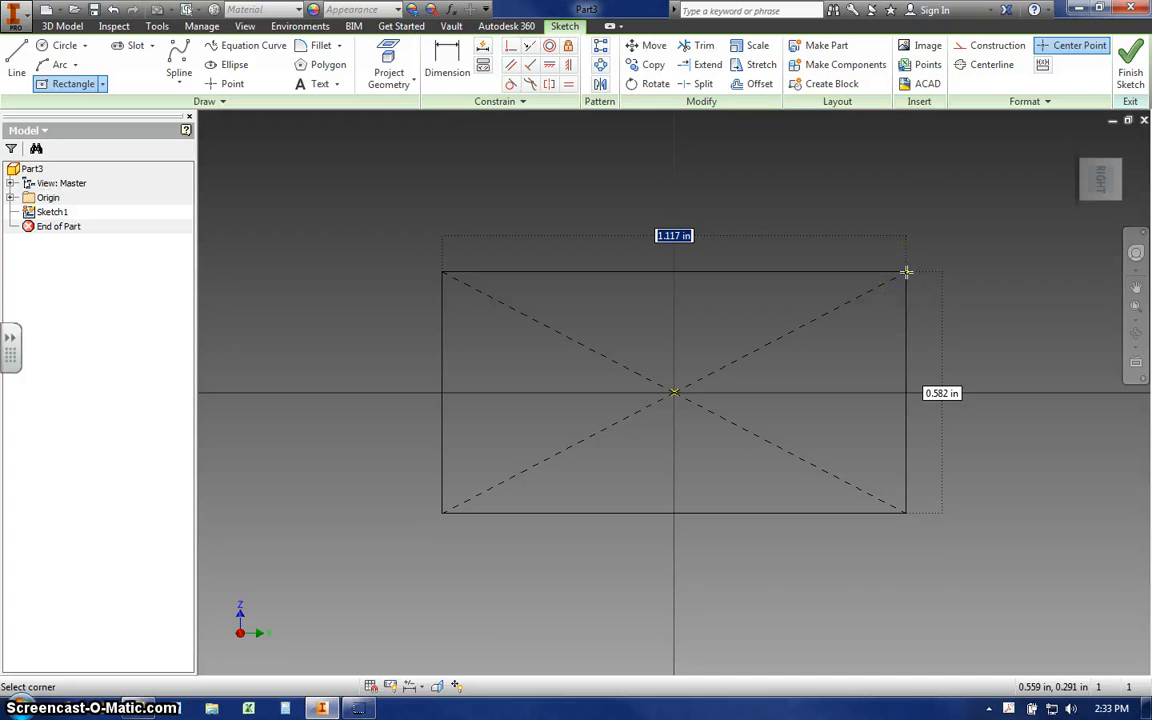
{"action": "left_click", "coordinate": [906, 272]}
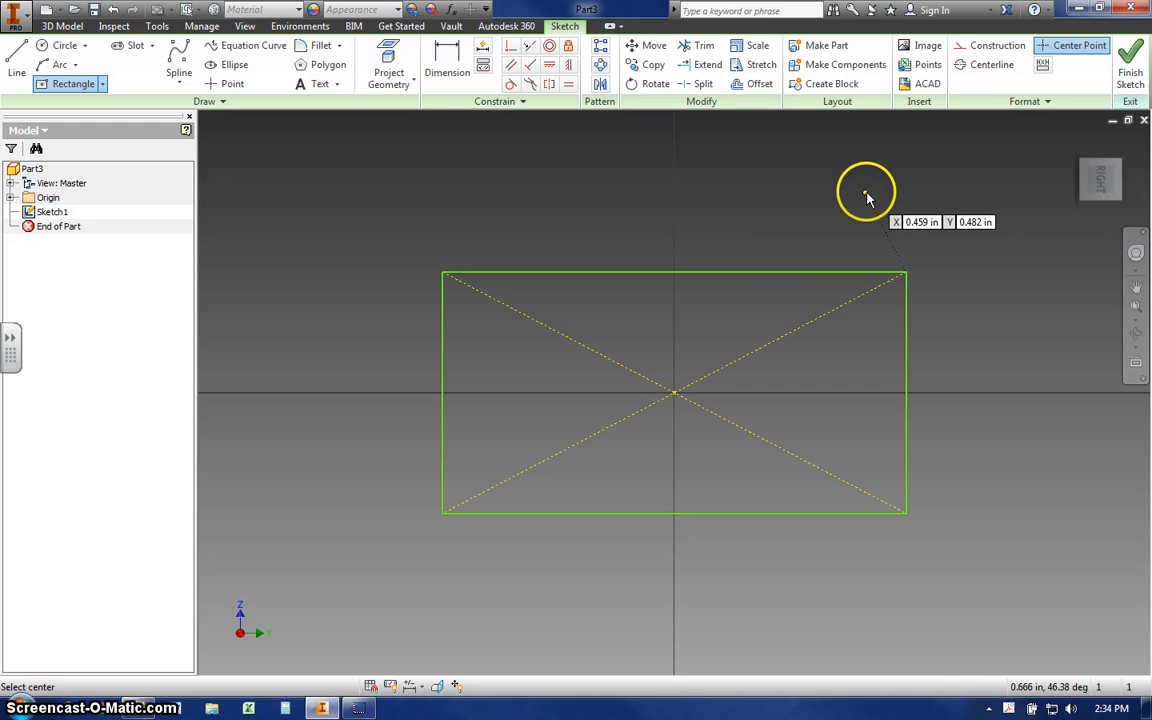
{"action": "right_click", "coordinate": [867, 197]}
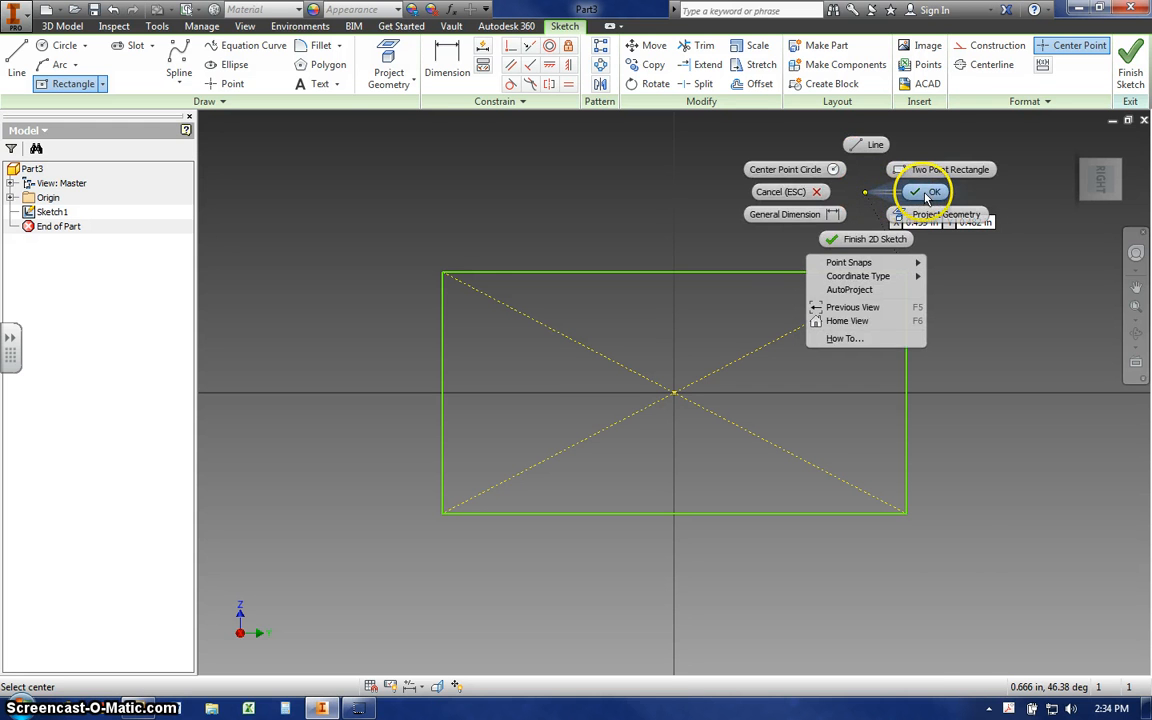
{"action": "left_click", "coordinate": [928, 197]}
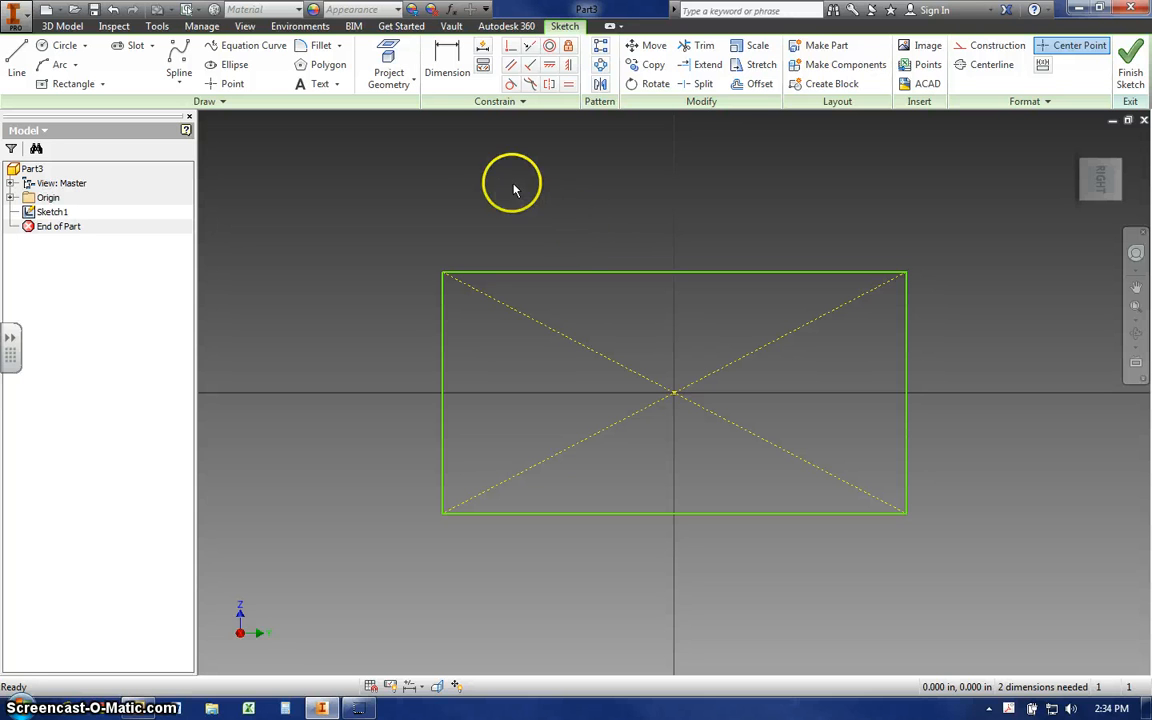
- Dimension the rectangle's top edge and set its length to 6 in
{"action": "left_click", "coordinate": [450, 68]}
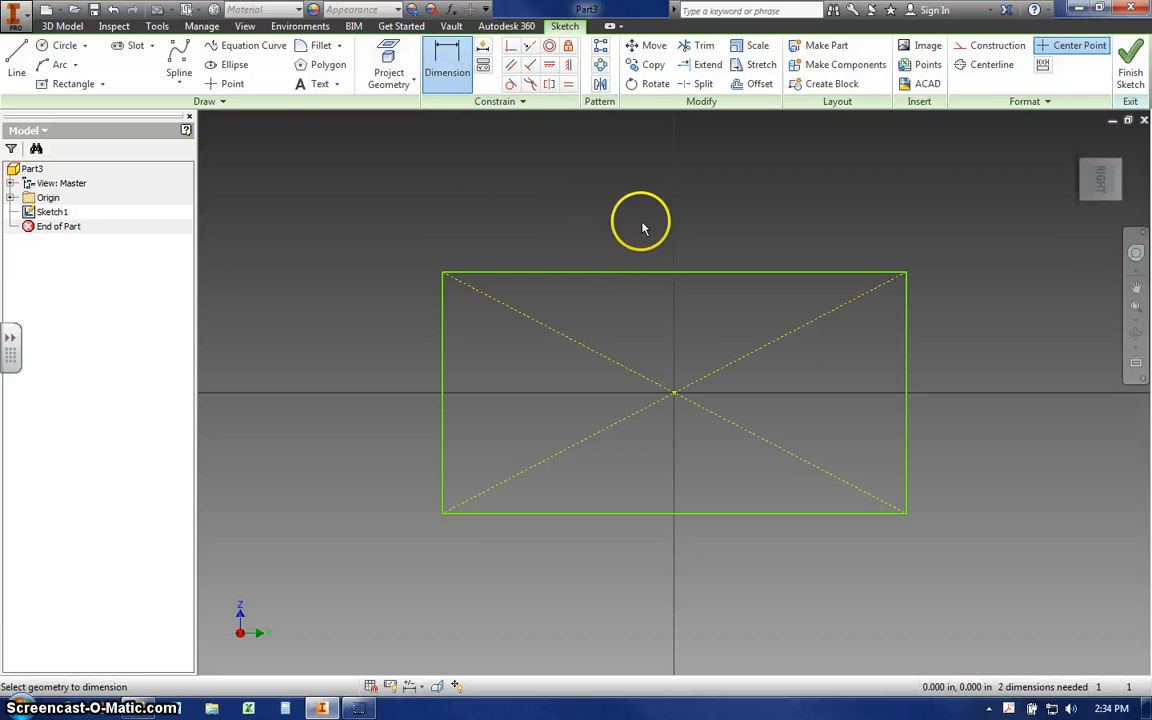
{"action": "left_click", "coordinate": [629, 276]}
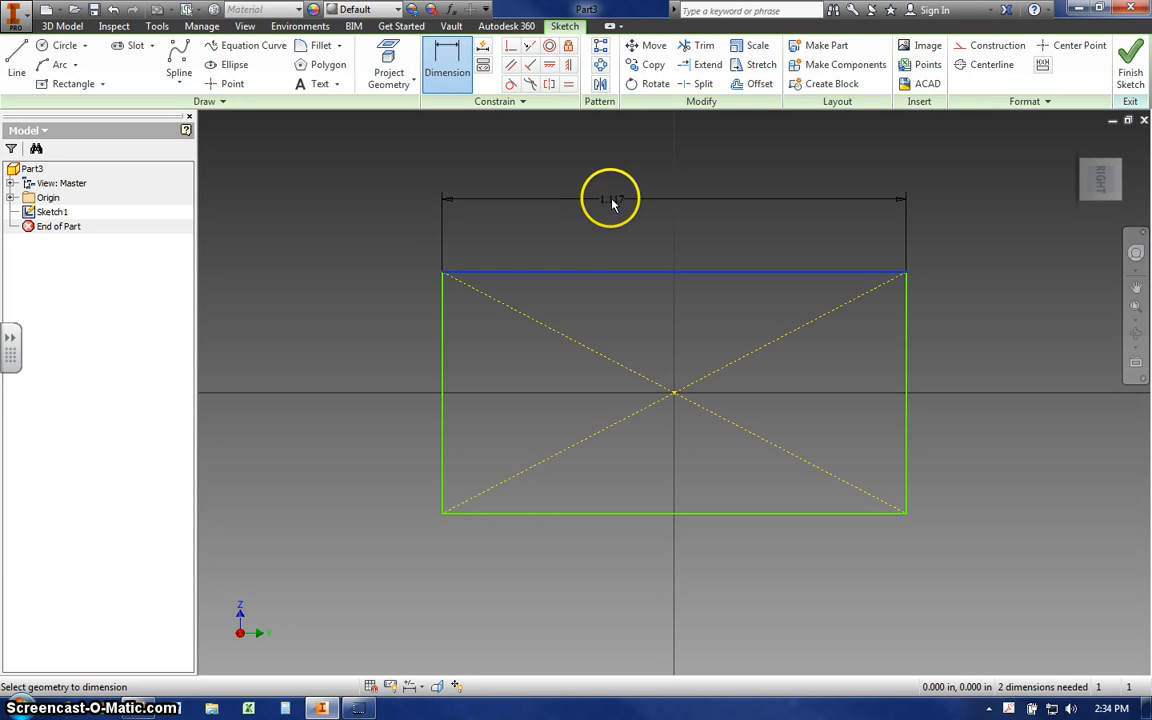
{"action": "left_click", "coordinate": [587, 201]}
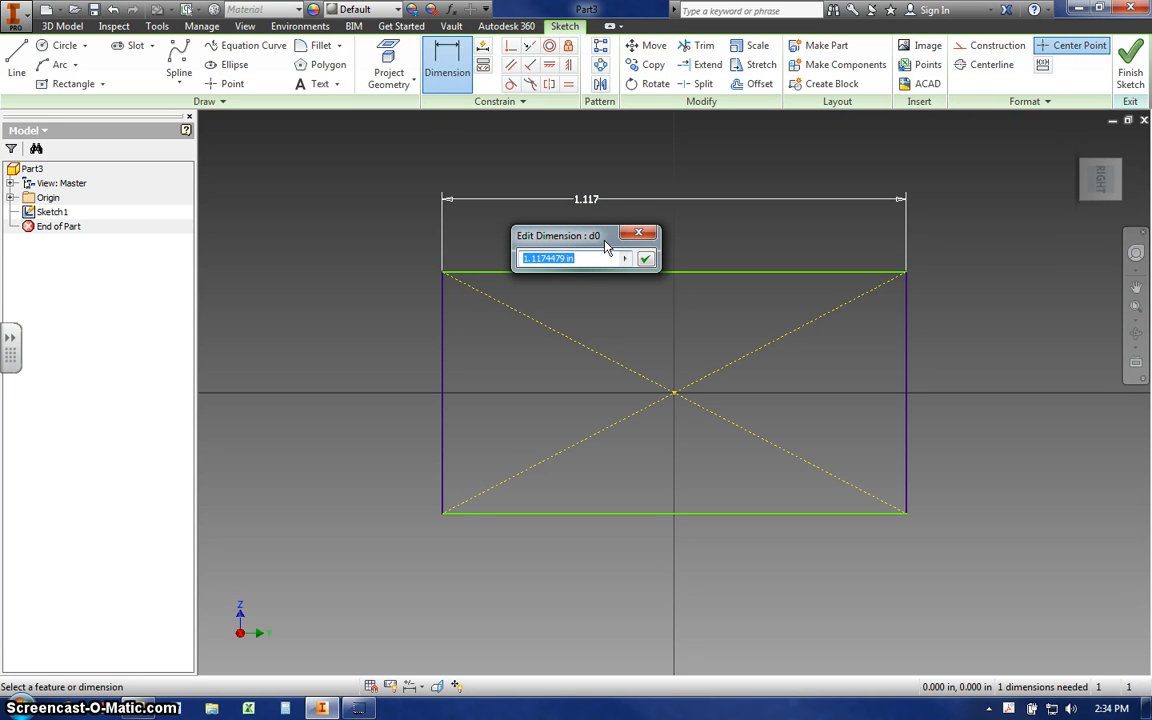
{"action": "type", "text": "6"}
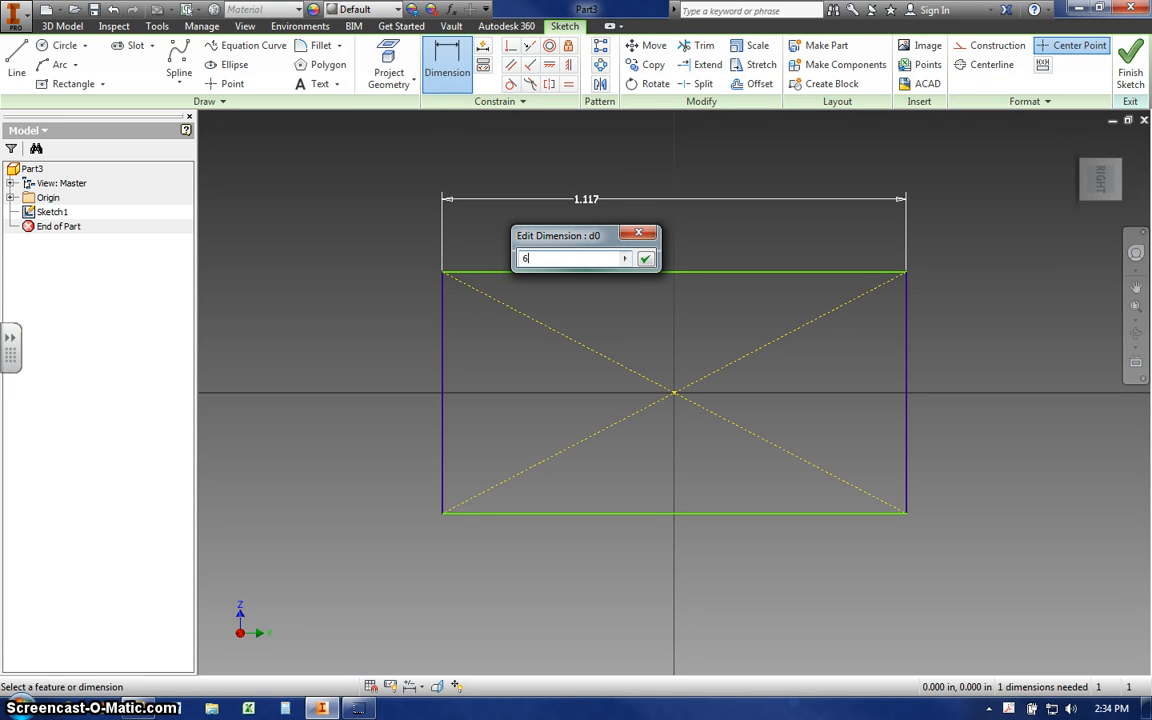
{"action": "left_click", "coordinate": [646, 260]}
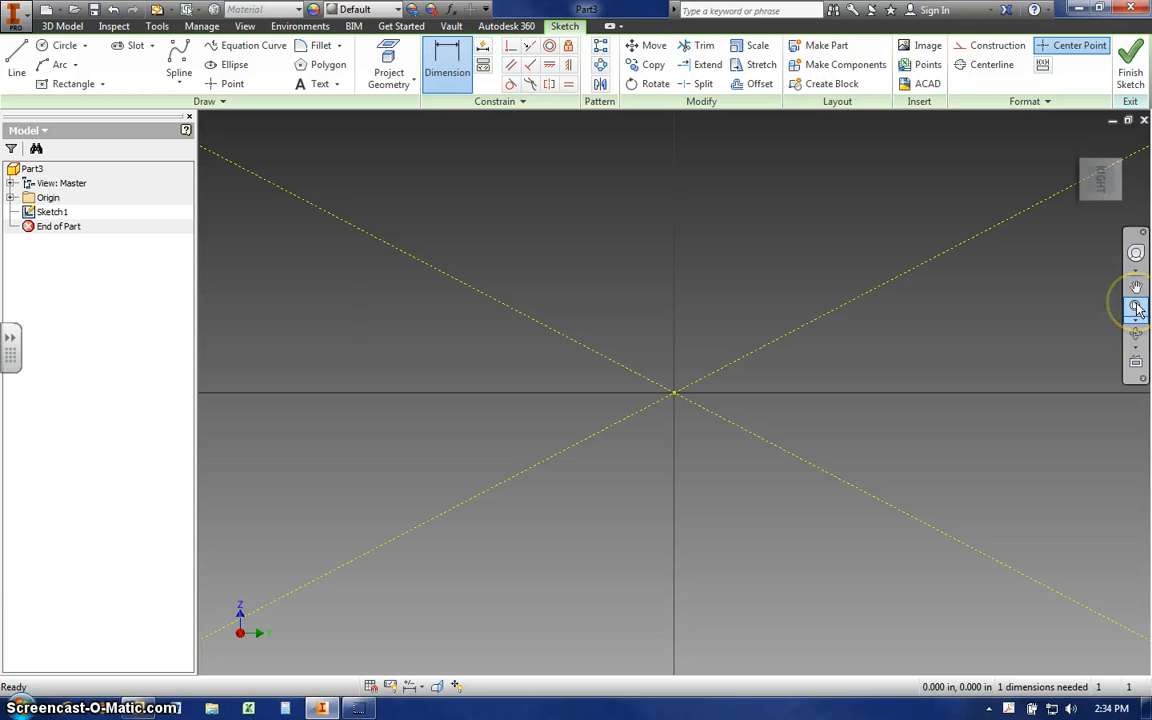
- Dimension the rectangle's left edge, set it to 4 in, and leave the Dimension command
{"action": "left_click", "coordinate": [668, 364]}
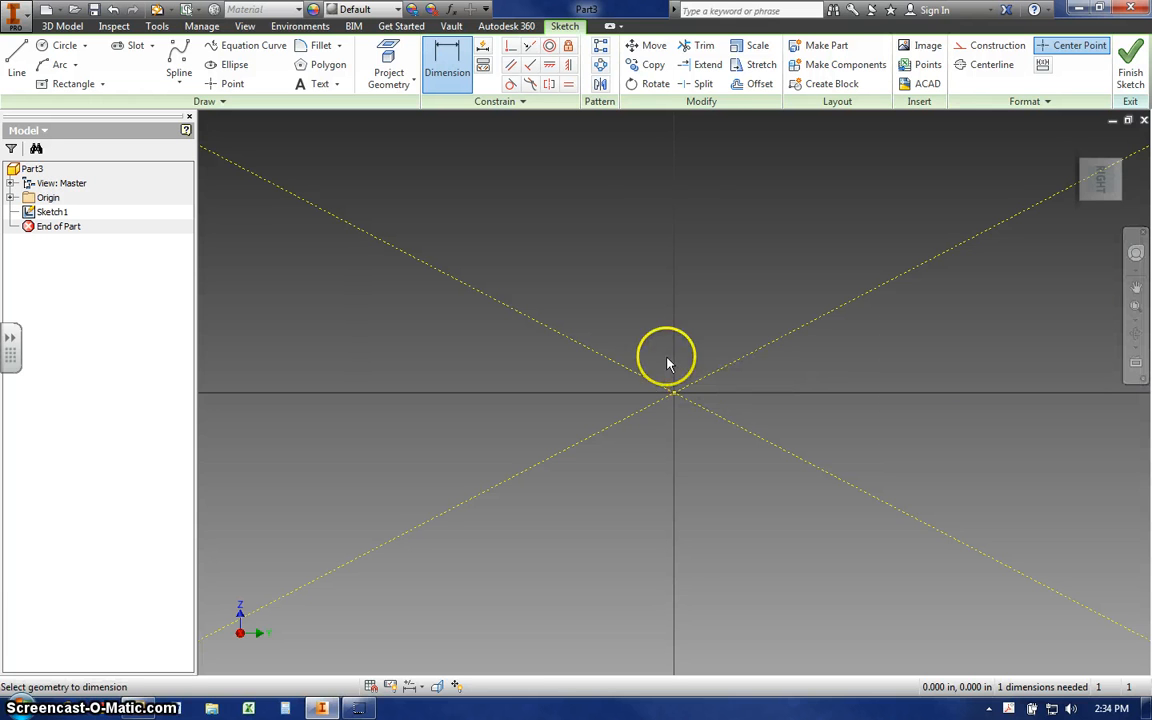
{"action": "scroll", "coordinate": [668, 355], "scroll_direction": "down", "scroll_amount": 5}
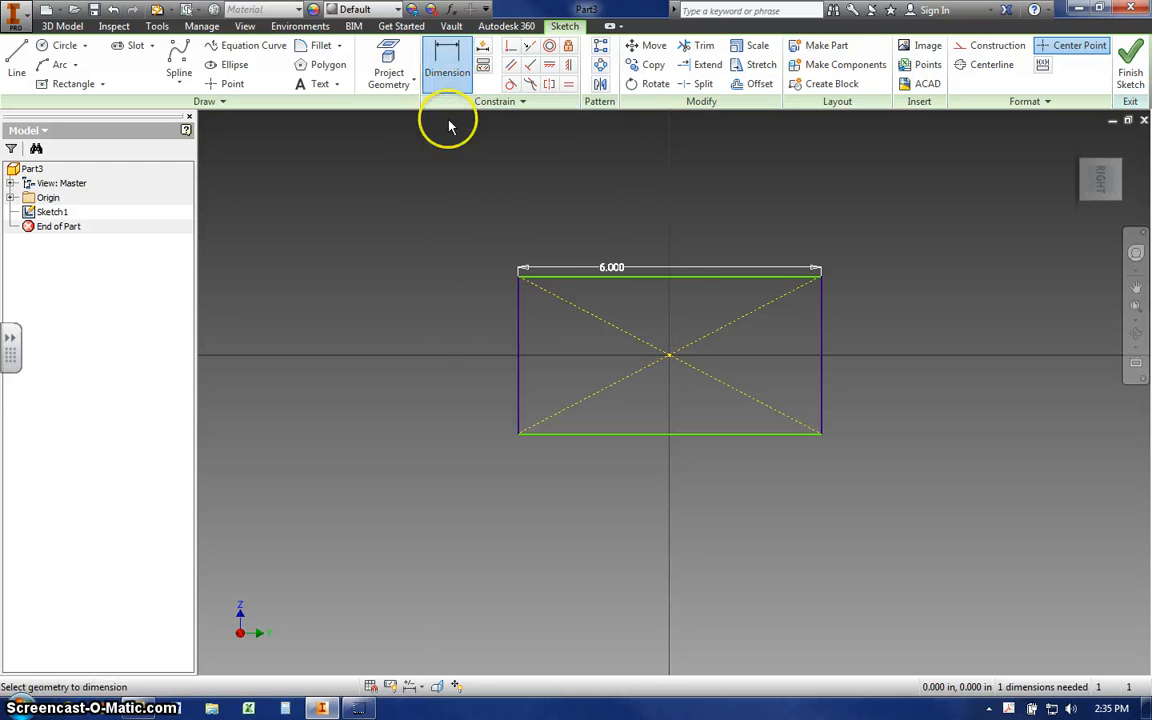
{"action": "left_click", "coordinate": [519, 343]}
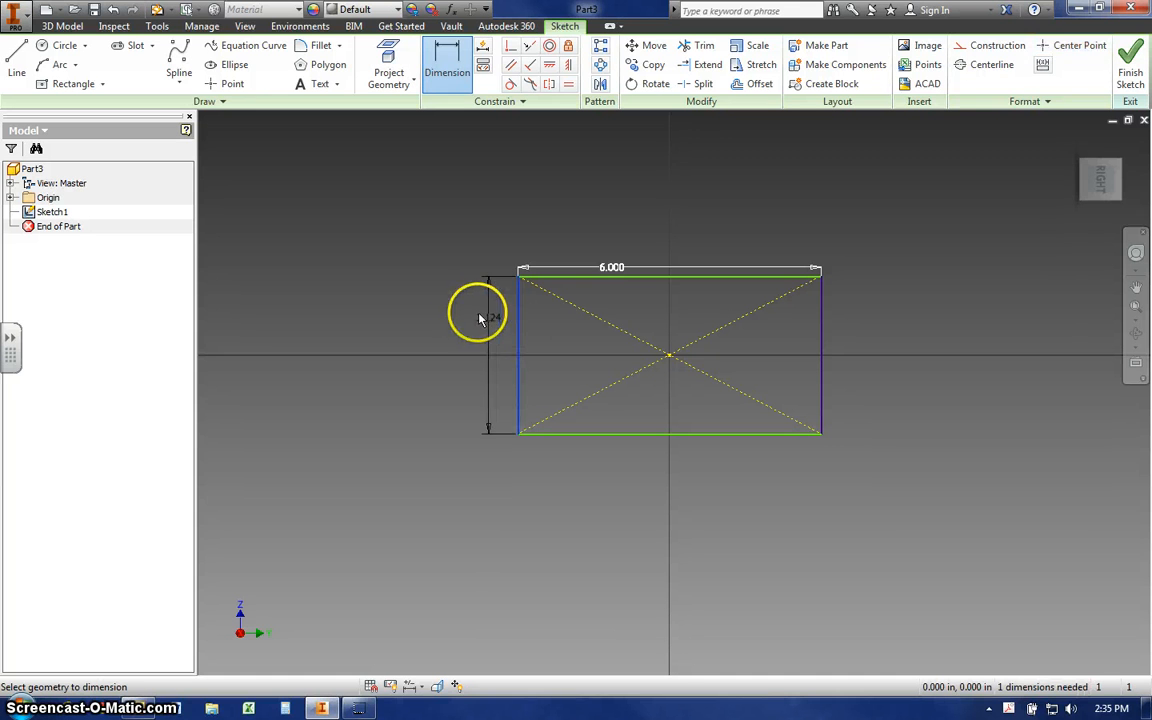
{"action": "left_click", "coordinate": [457, 319]}
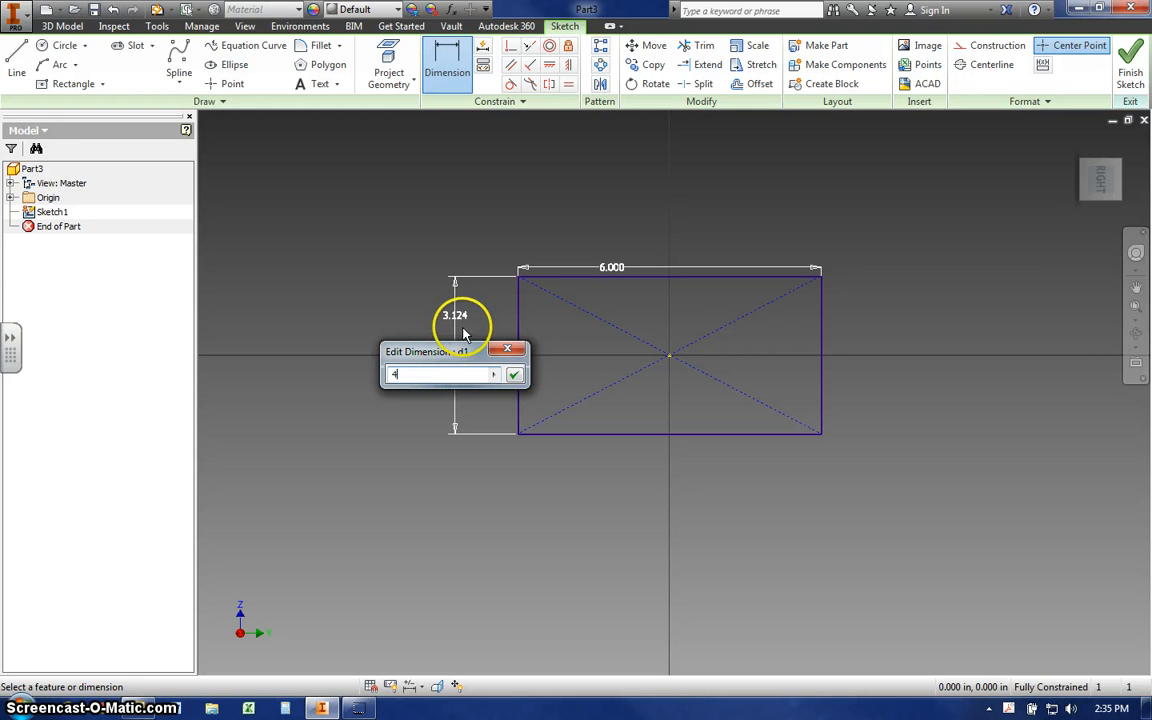
{"action": "type", "text": "4"}
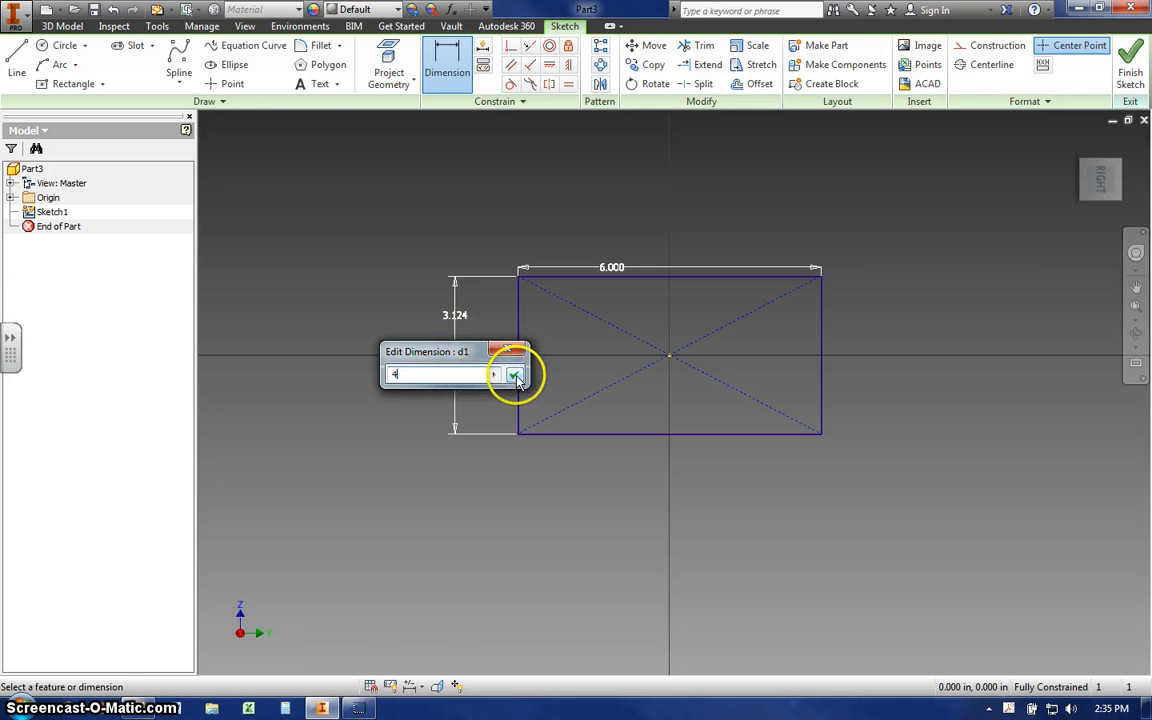
{"action": "left_click", "coordinate": [514, 374]}
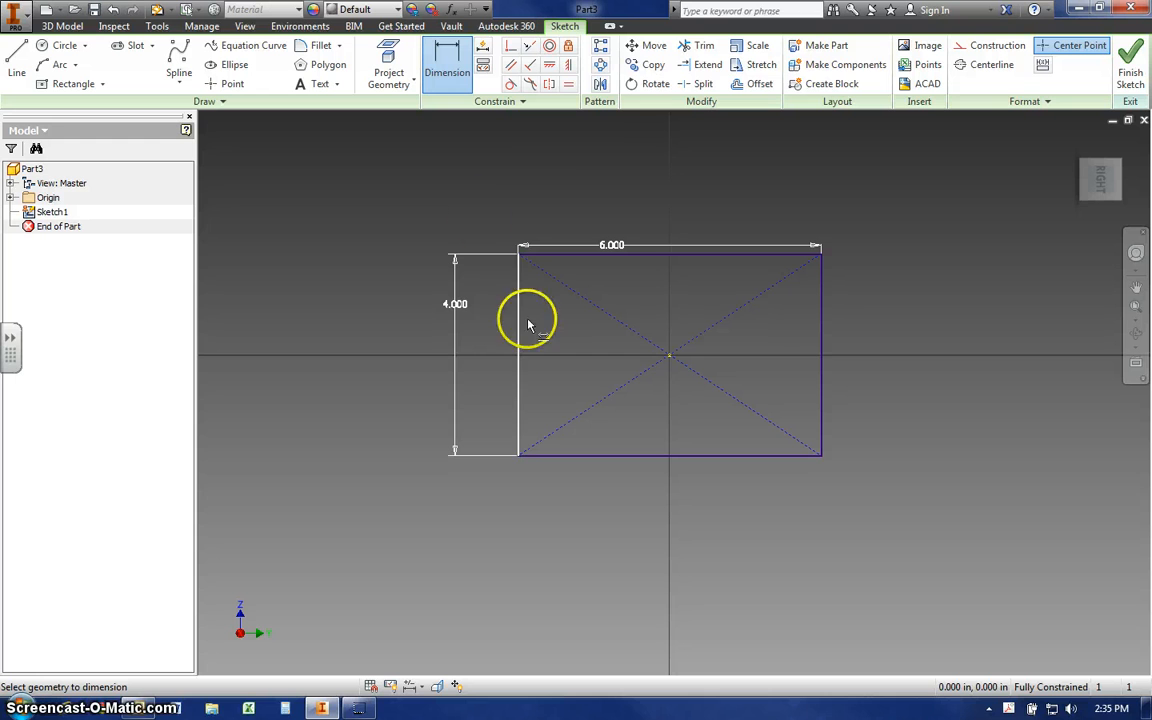
{"action": "right_click", "coordinate": [516, 184]}
{"action": "left_click", "coordinate": [581, 177]}
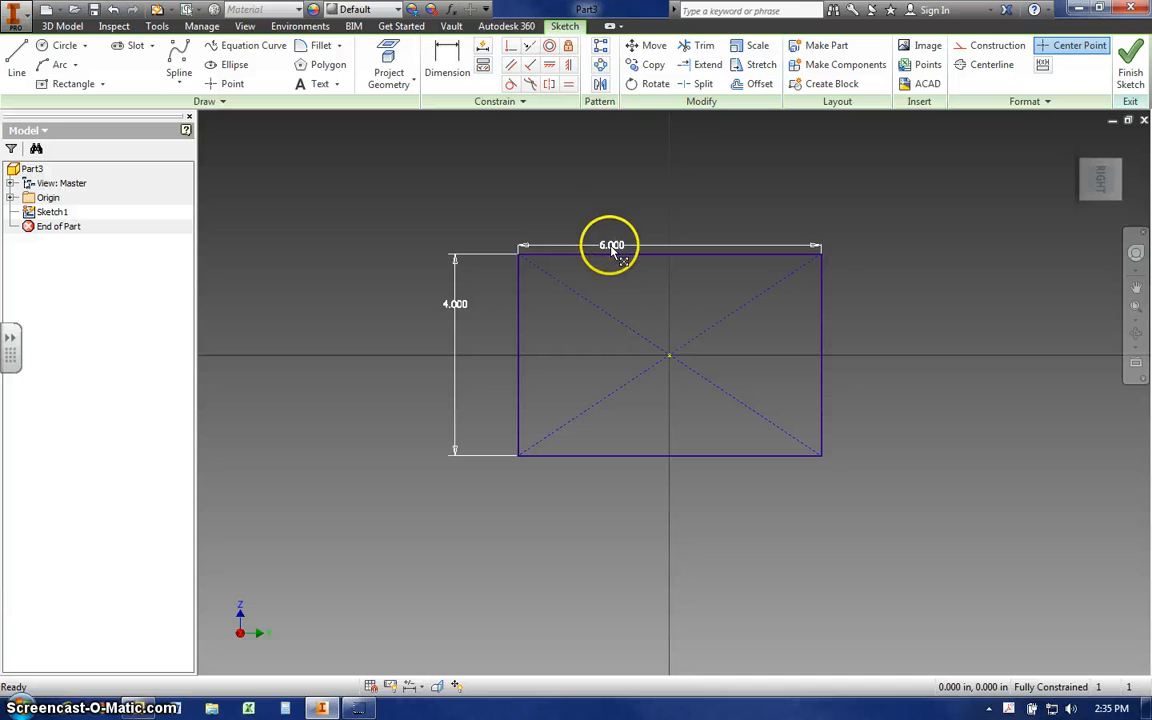
- Move the 6 in dimension farther above the rectangle, keep its value, and finish the sketch
{"action": "left_click_drag", "start_coordinate": [612, 244], "coordinate": [607, 206]}
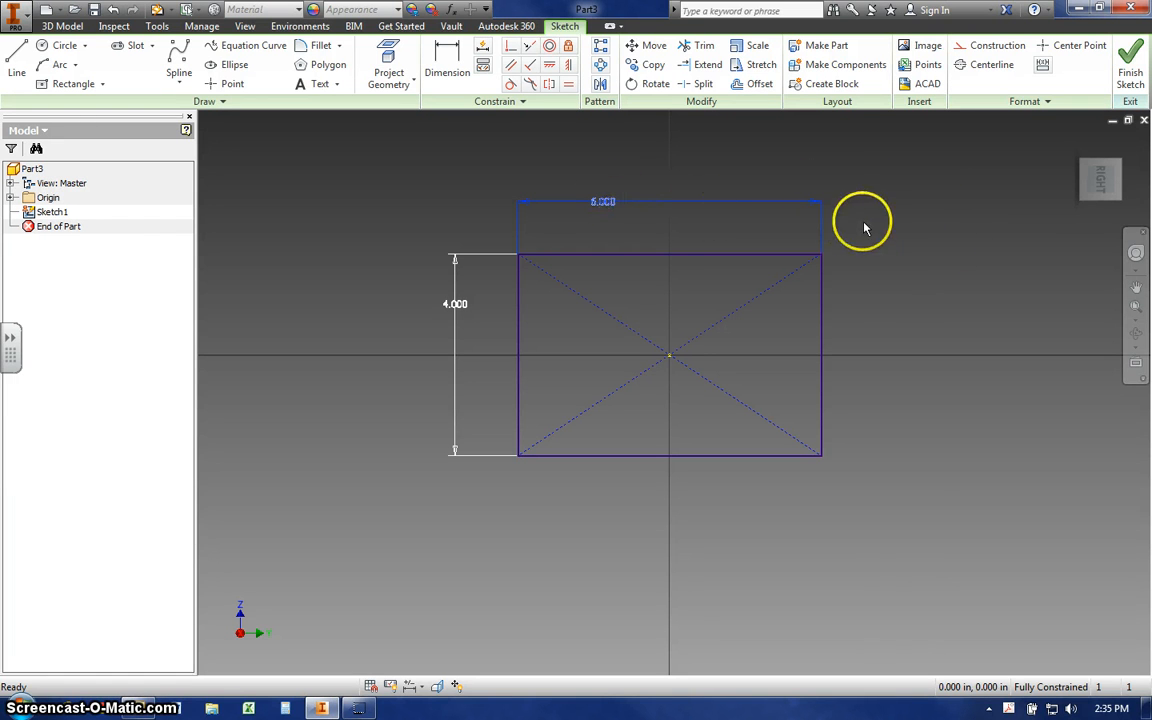
{"action": "double_click", "coordinate": [603, 204]}
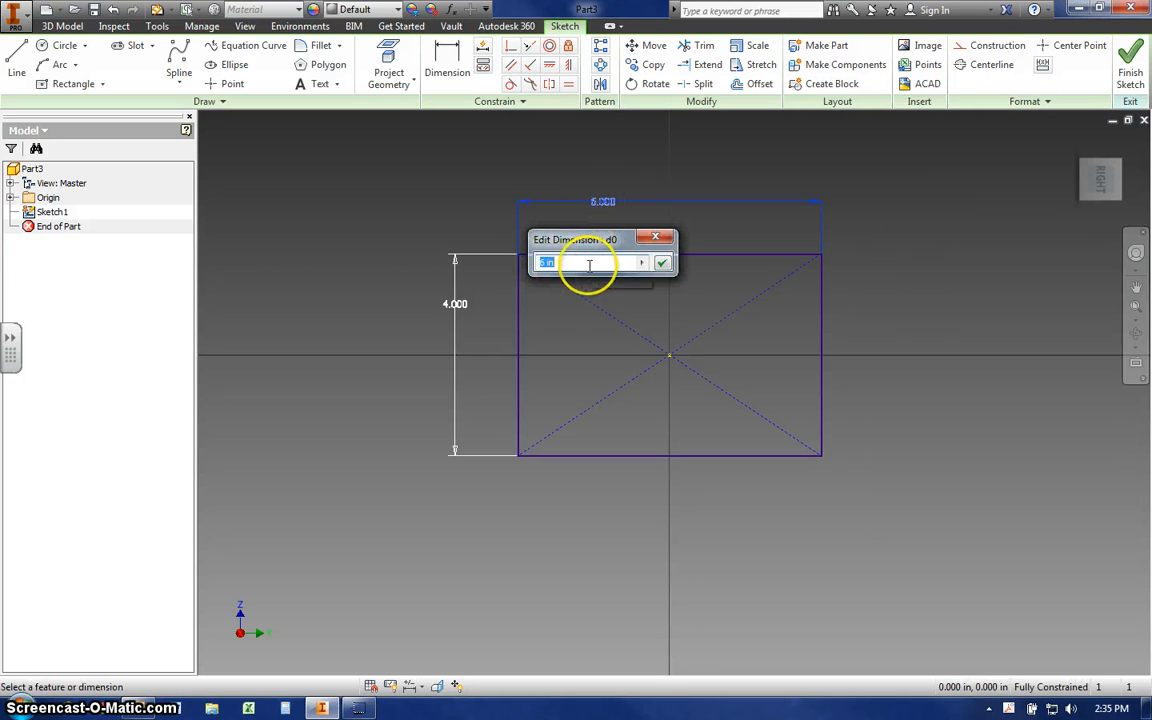
{"action": "left_click", "coordinate": [661, 263]}
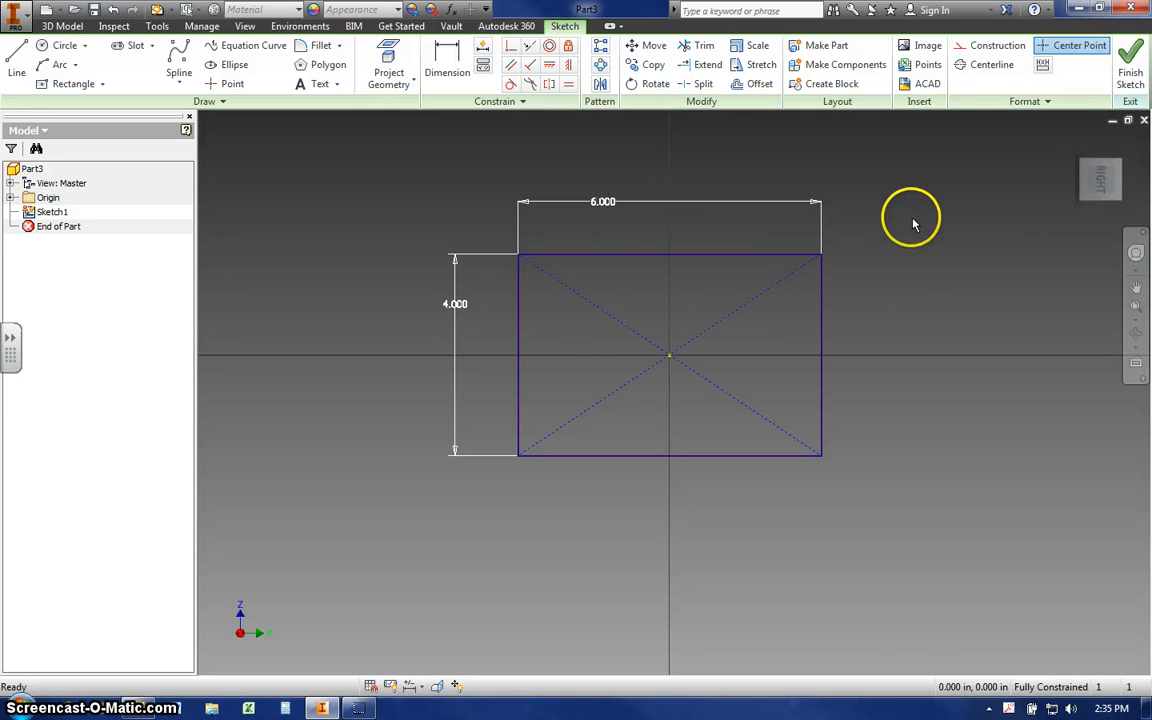
{"action": "left_click", "coordinate": [1132, 60]}
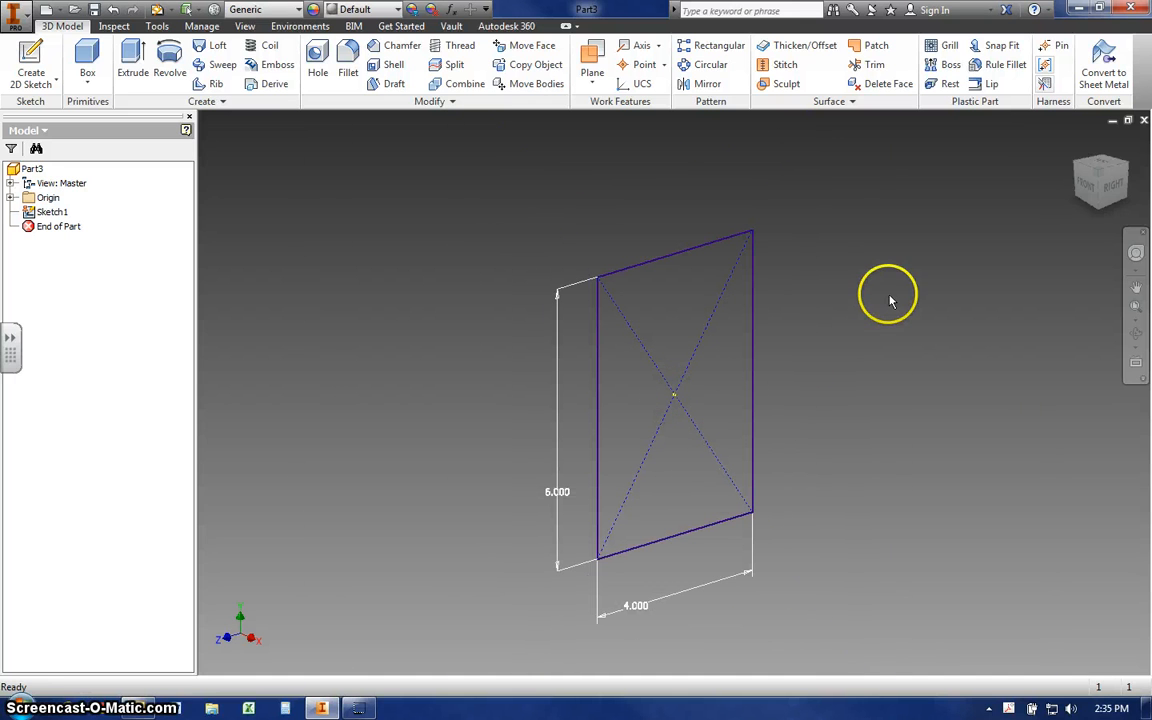
- Start an extrusion of the rectangle profile and pull its distance out to 2 in
{"action": "left_click", "coordinate": [755, 380]}
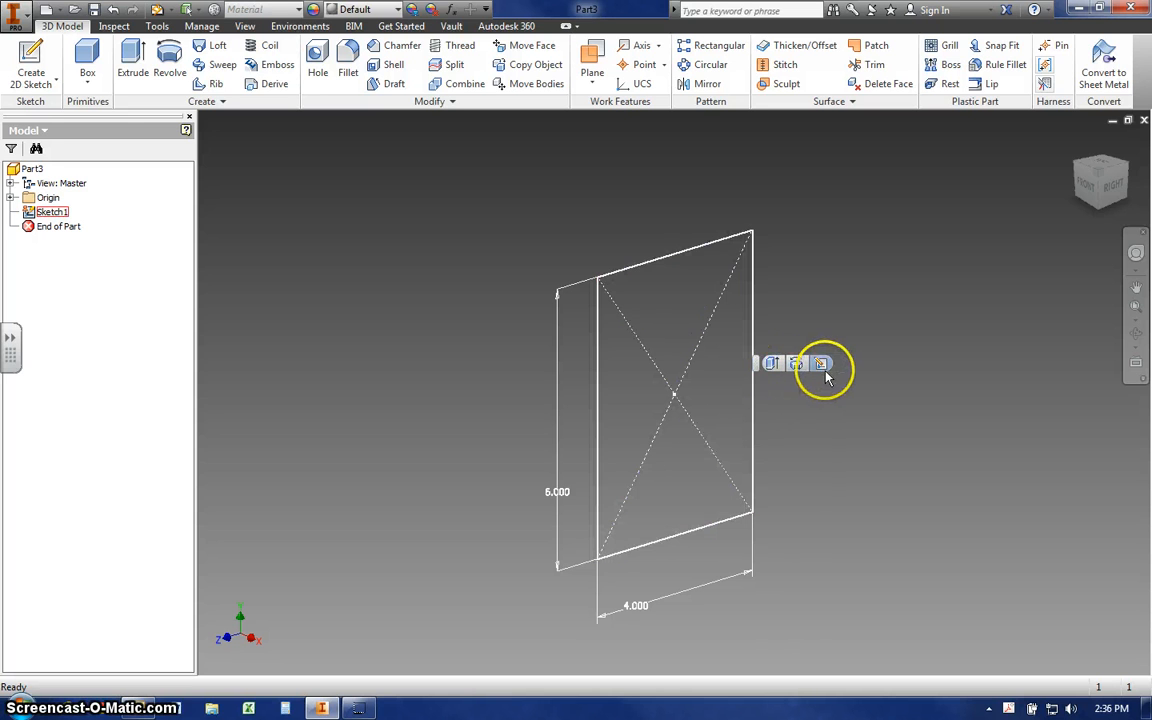
{"action": "left_click", "coordinate": [772, 366]}
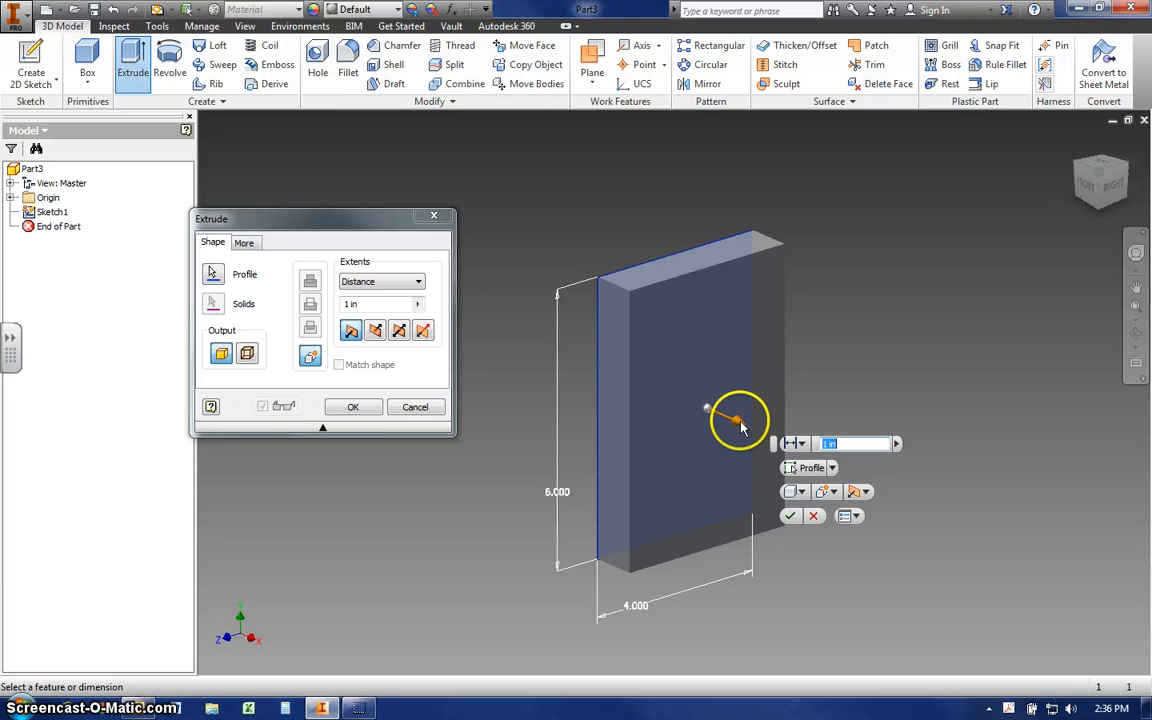
{"action": "left_click_drag", "start_coordinate": [740, 425], "coordinate": [766, 465]}
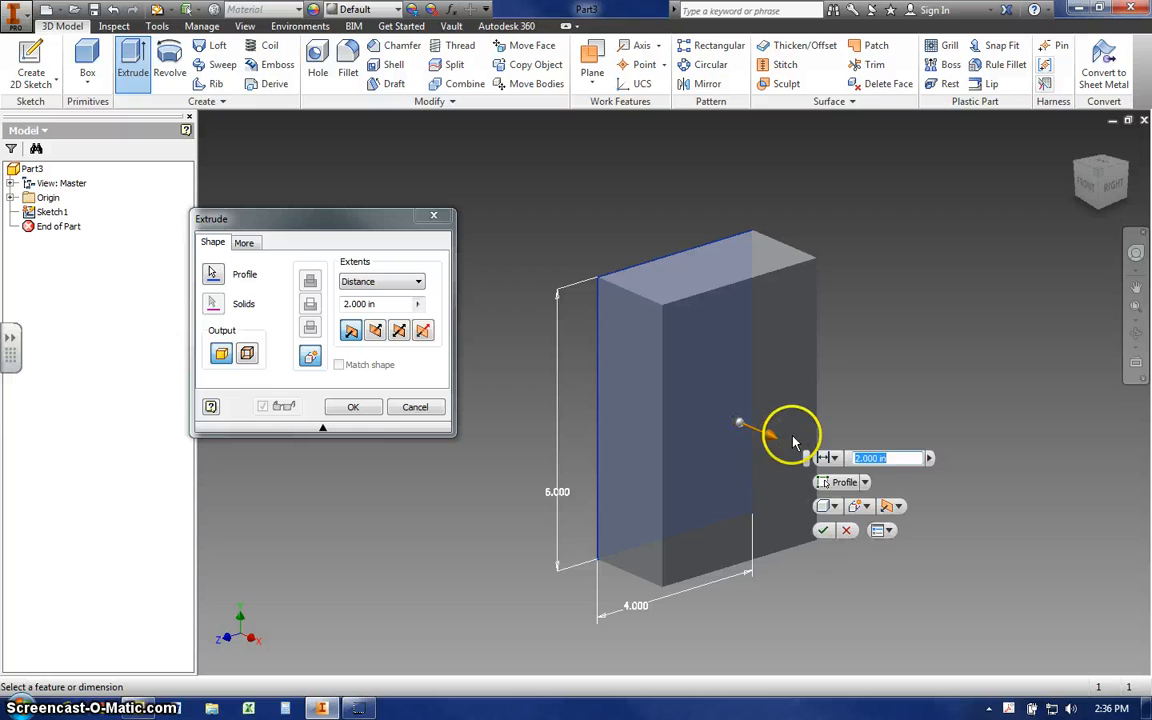
- Try the extrusion in Direction 2 and as Symmetric, pulling the symmetric distance to 2.6875 in
{"action": "left_click", "coordinate": [899, 507]}
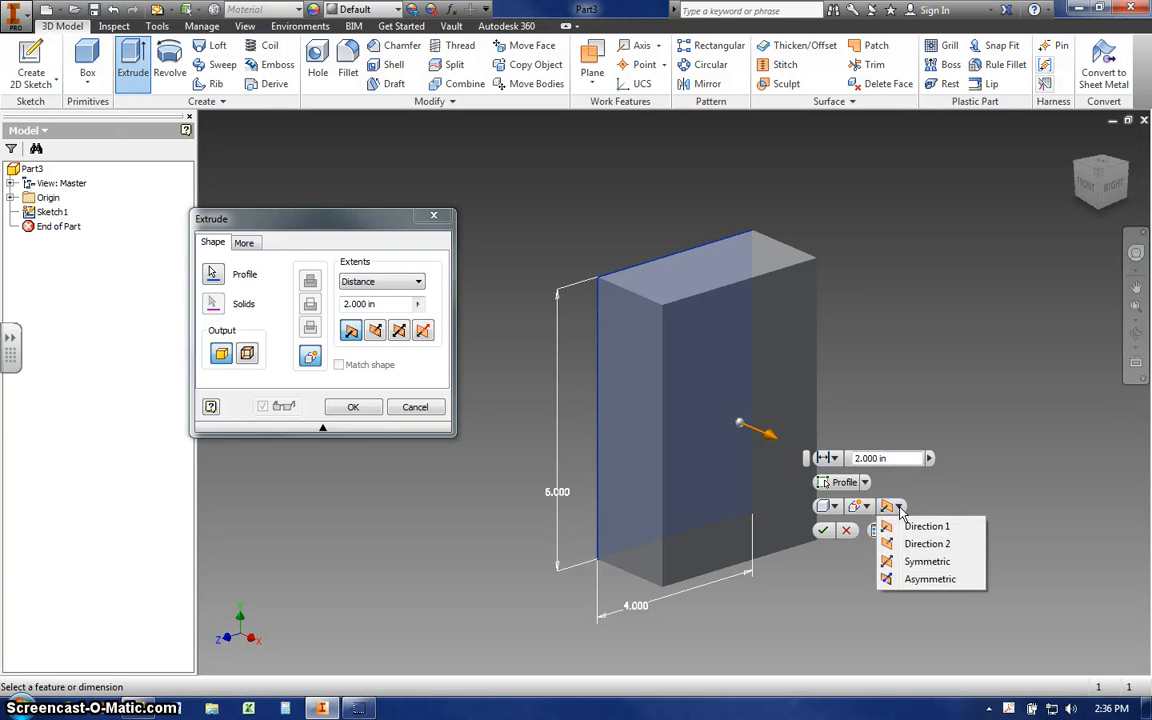
{"action": "left_click", "coordinate": [917, 546]}
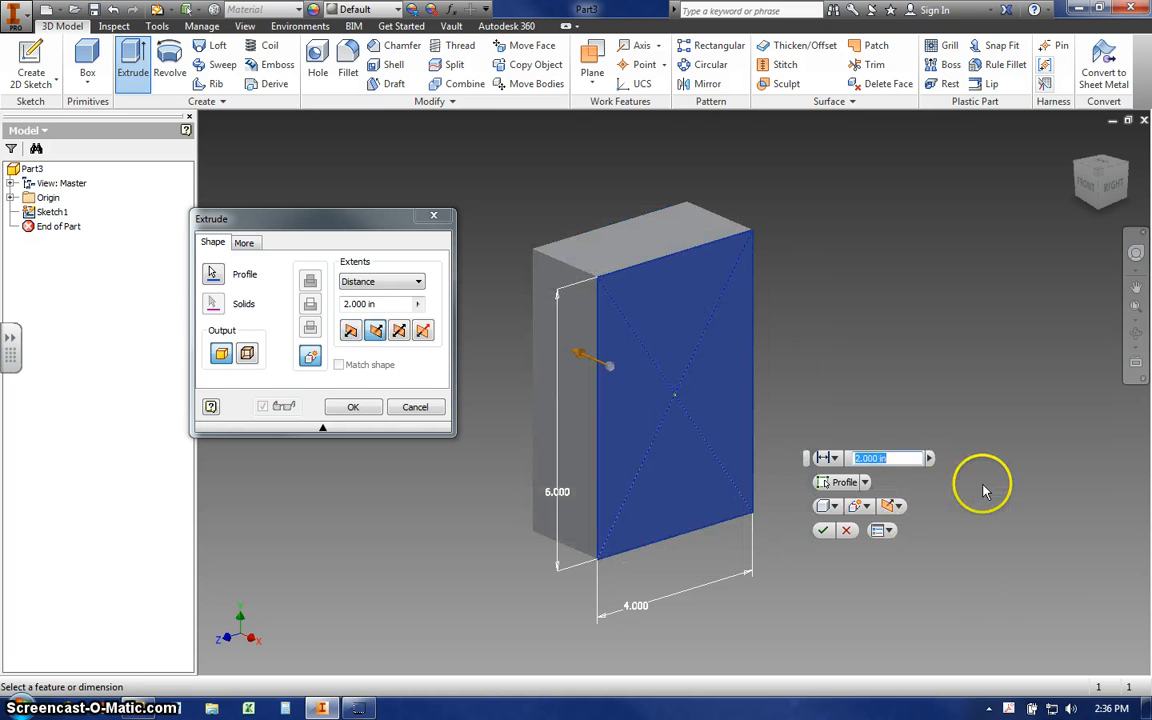
{"action": "left_click", "coordinate": [900, 508]}
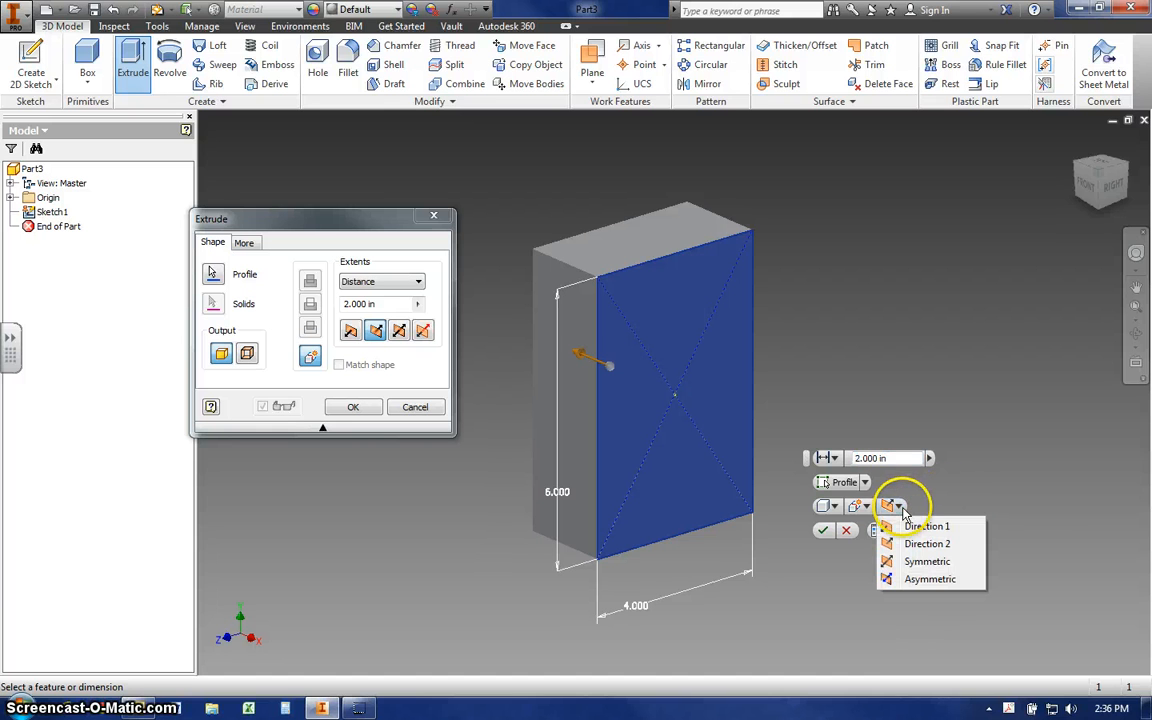
{"action": "left_click", "coordinate": [912, 563]}
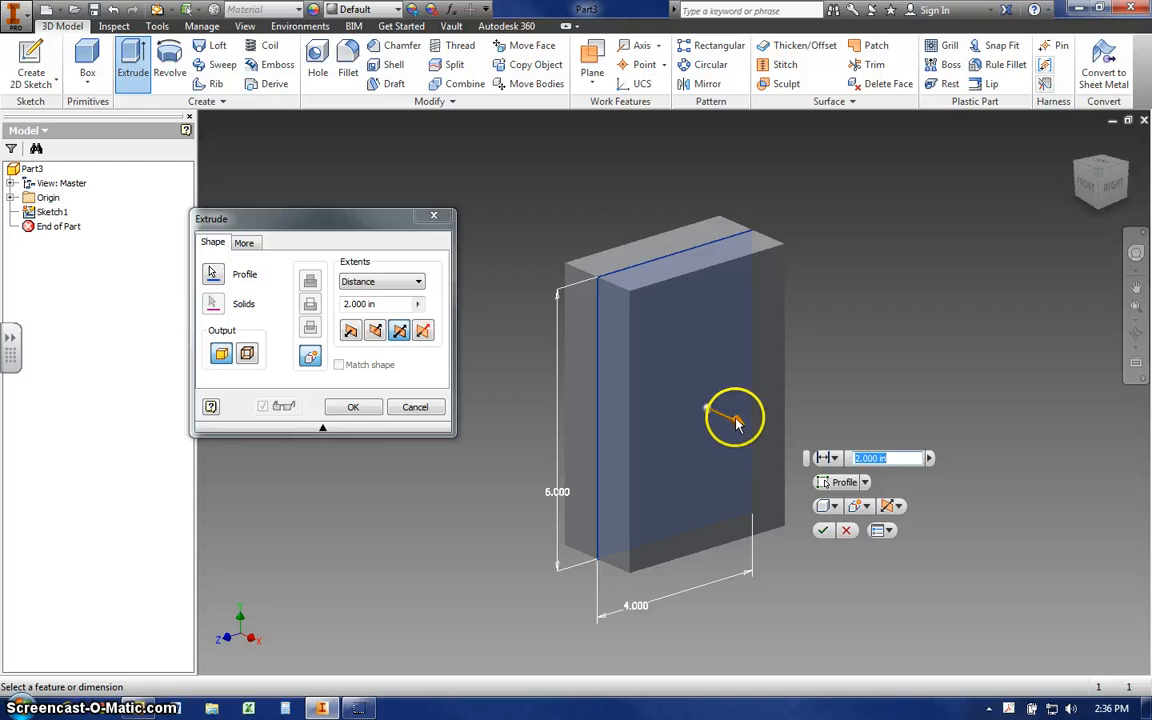
{"action": "mouse_move", "coordinate": [736, 416]}
{"action": "left_mouse_down"}
{"action": "mouse_move", "coordinate": [866, 478]}
{"action": "mouse_move", "coordinate": [740, 426]}
{"action": "left_mouse_up"}
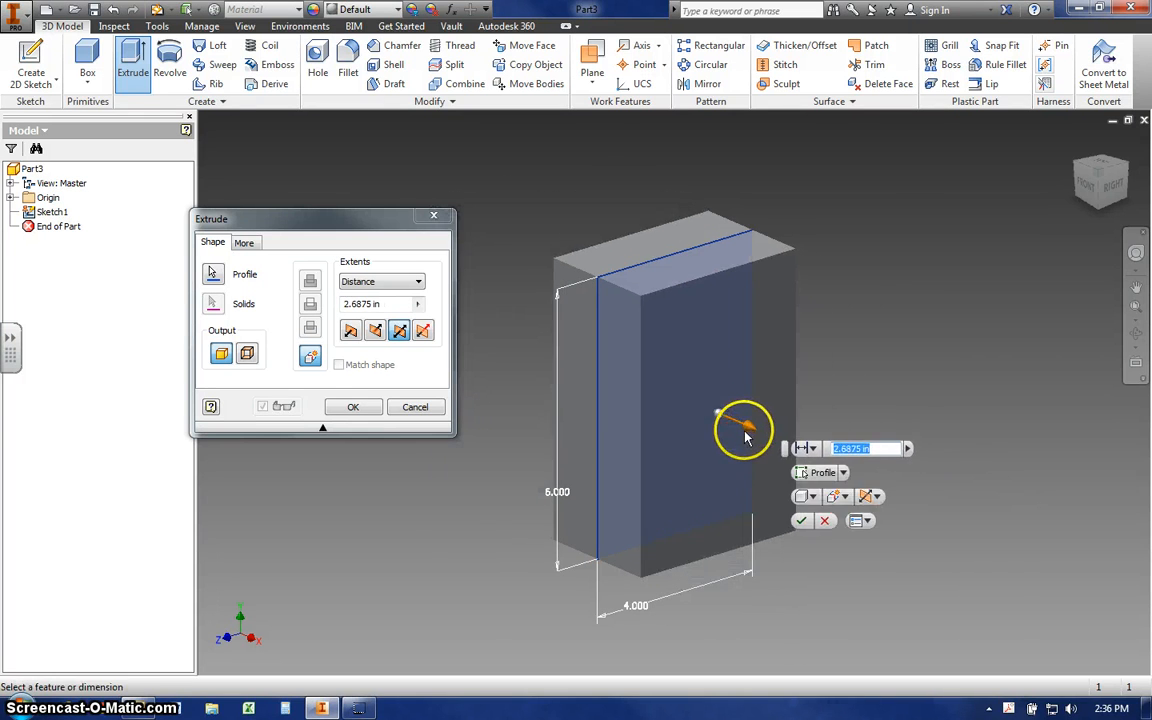
- Set the extrusion to Direction 1 with a distance of 0.75 in and complete it
{"action": "left_click", "coordinate": [877, 497]}
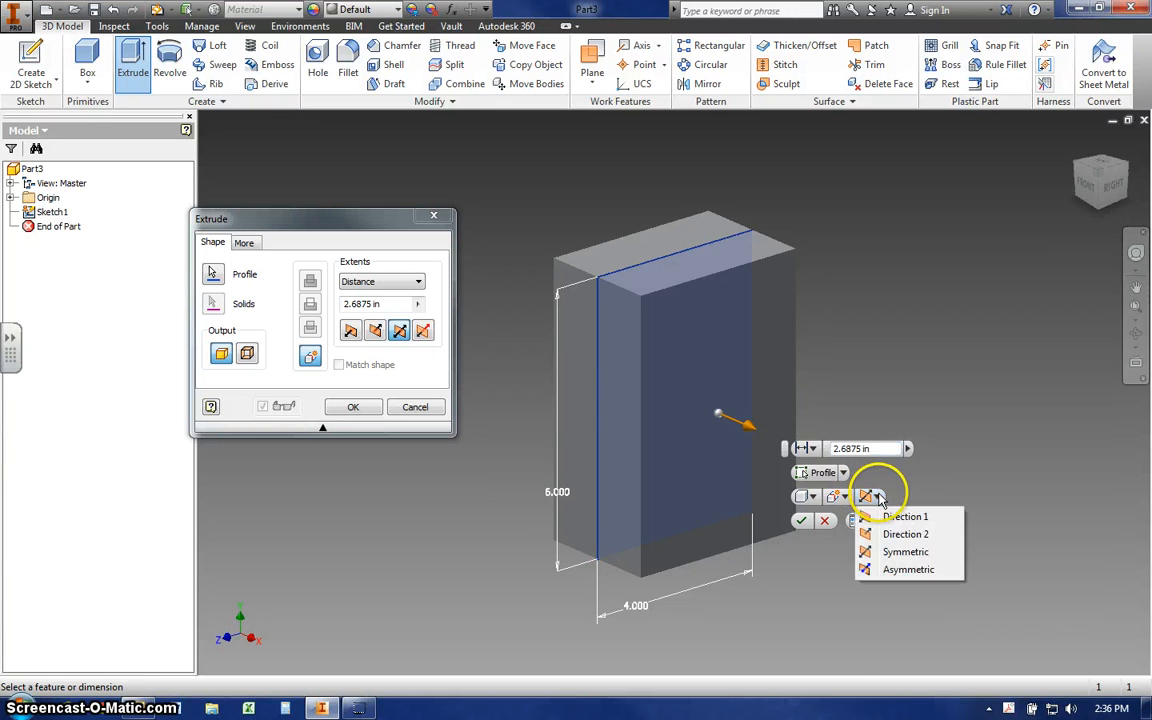
{"action": "left_click", "coordinate": [908, 514]}
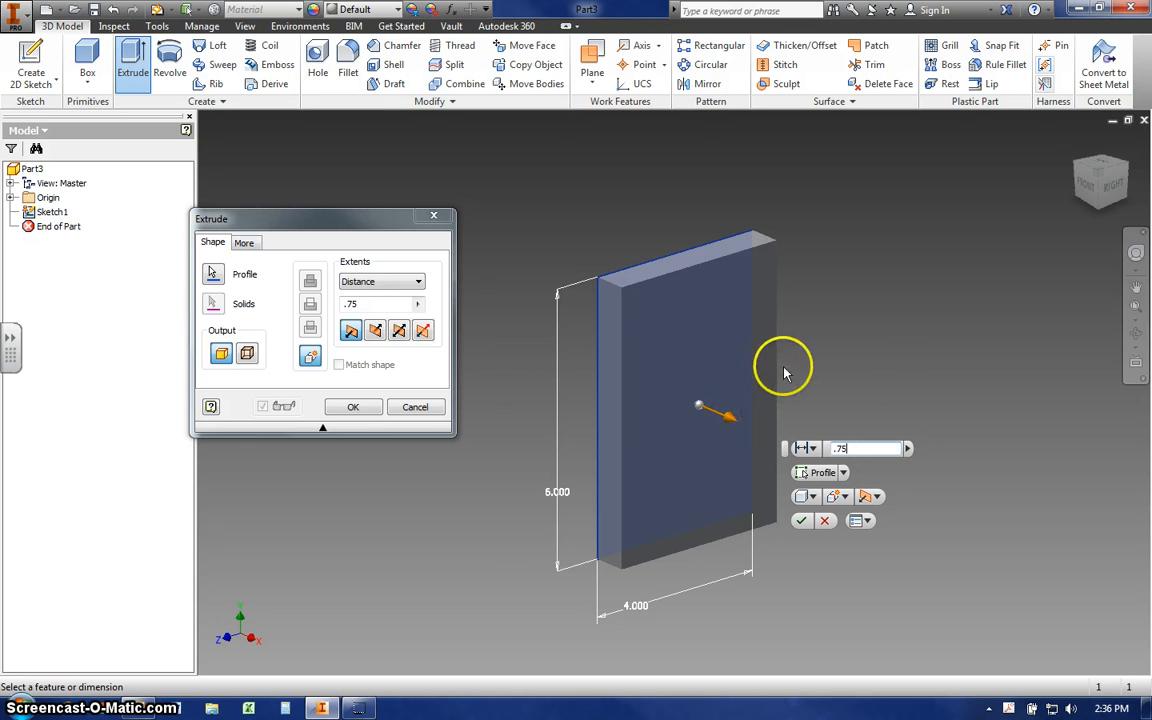
{"action": "left_click", "coordinate": [801, 521]}
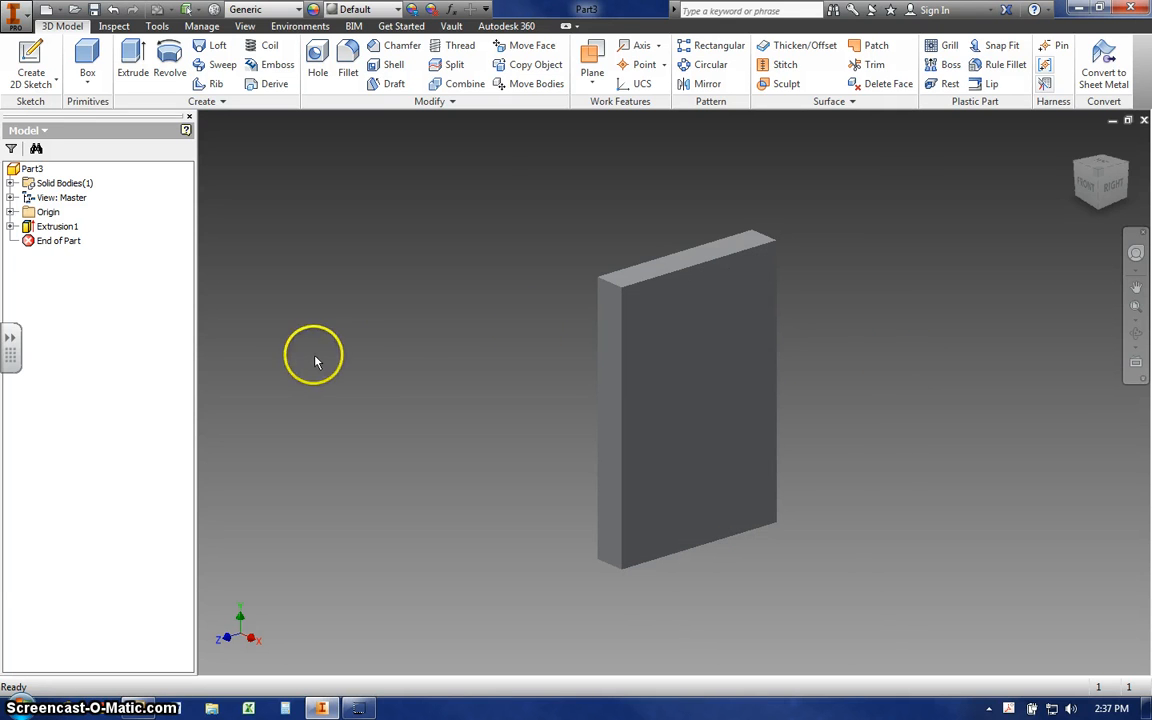
- Create a new sketch on the large front face of the extruded plate
{"action": "left_click", "coordinate": [679, 382]}
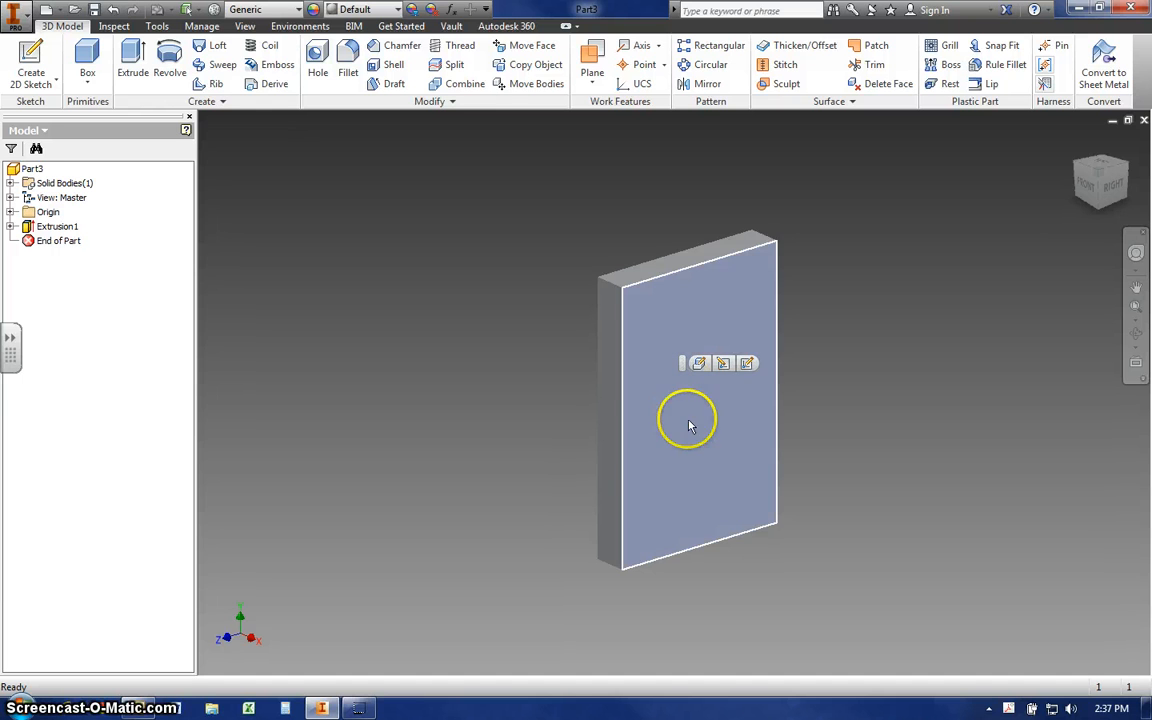
{"action": "left_click", "coordinate": [722, 366]}
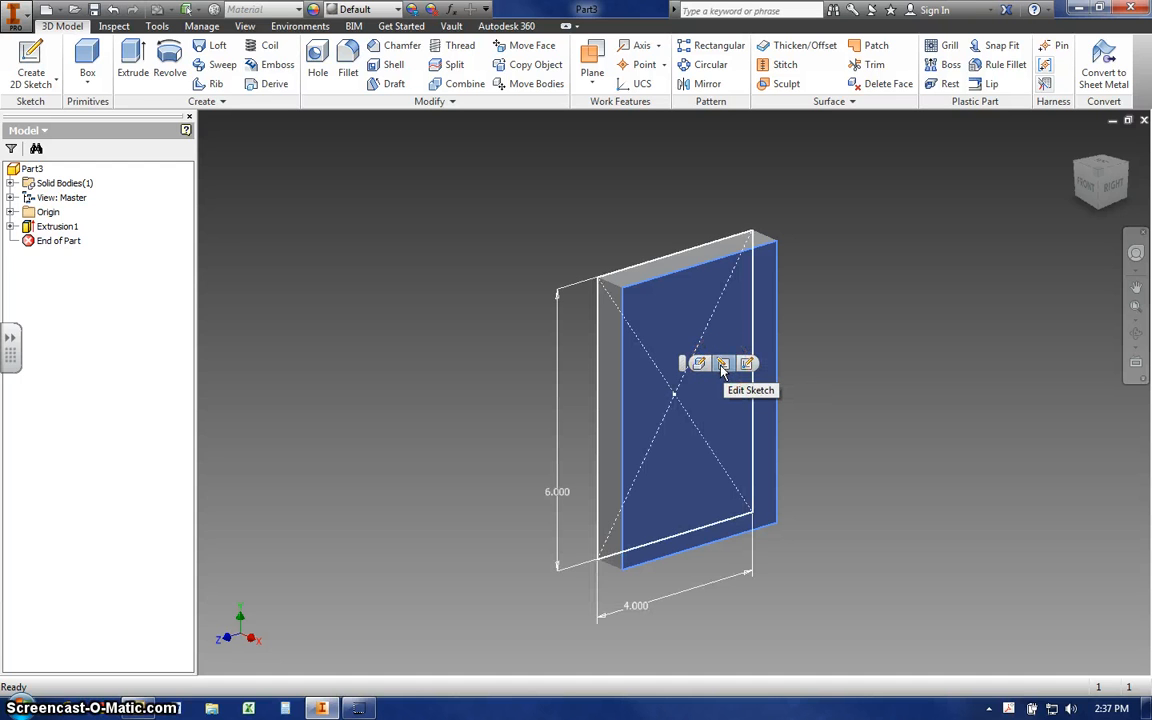
{"action": "left_click", "coordinate": [698, 366]}
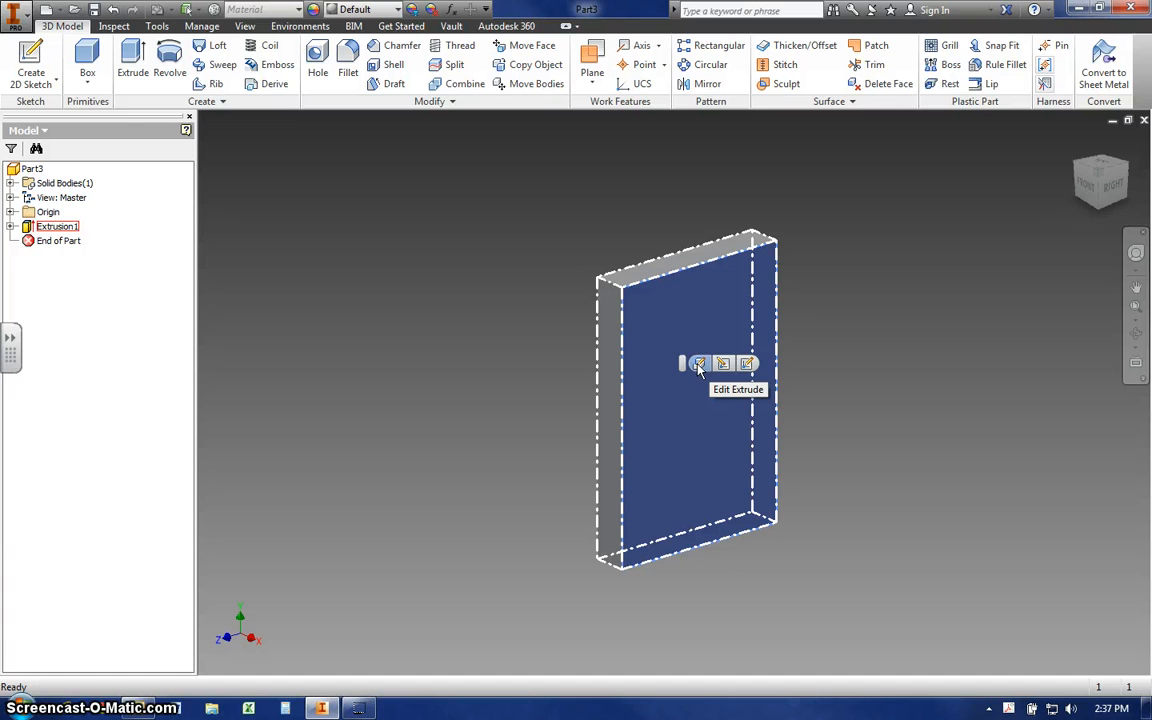
{"action": "left_click", "coordinate": [749, 366]}
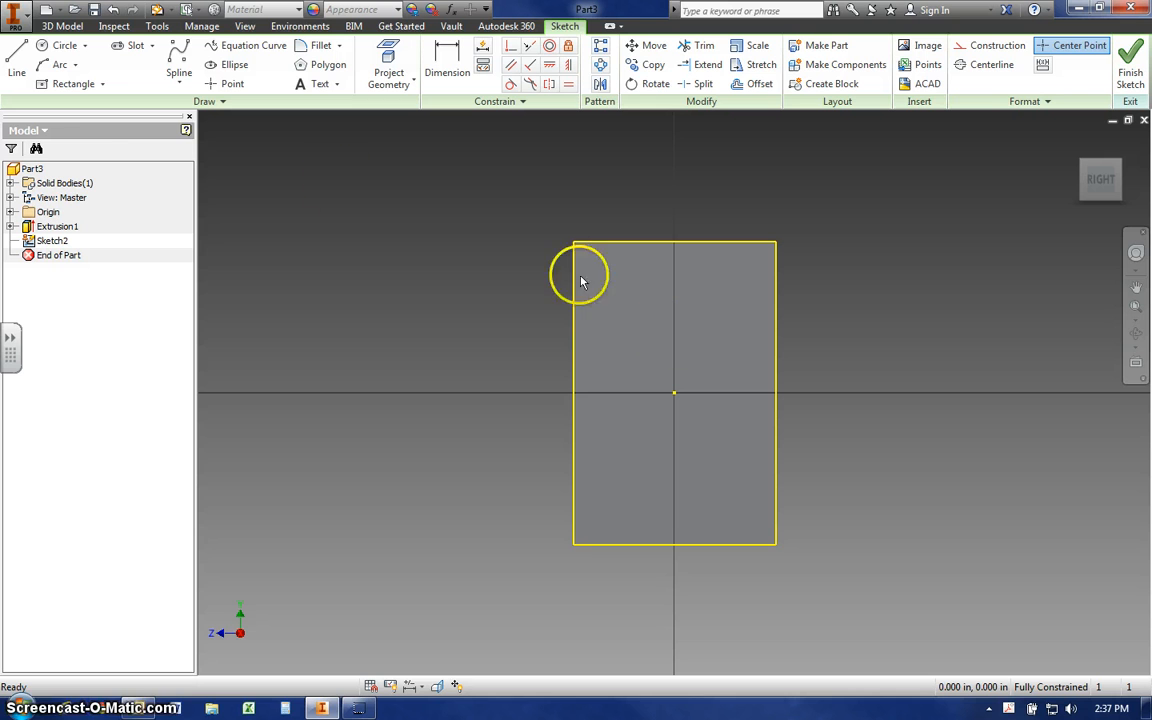
- Draw a center-point circle about 2.21 in in diameter in the upper left part of the plate face
{"action": "left_click", "coordinate": [62, 50]}
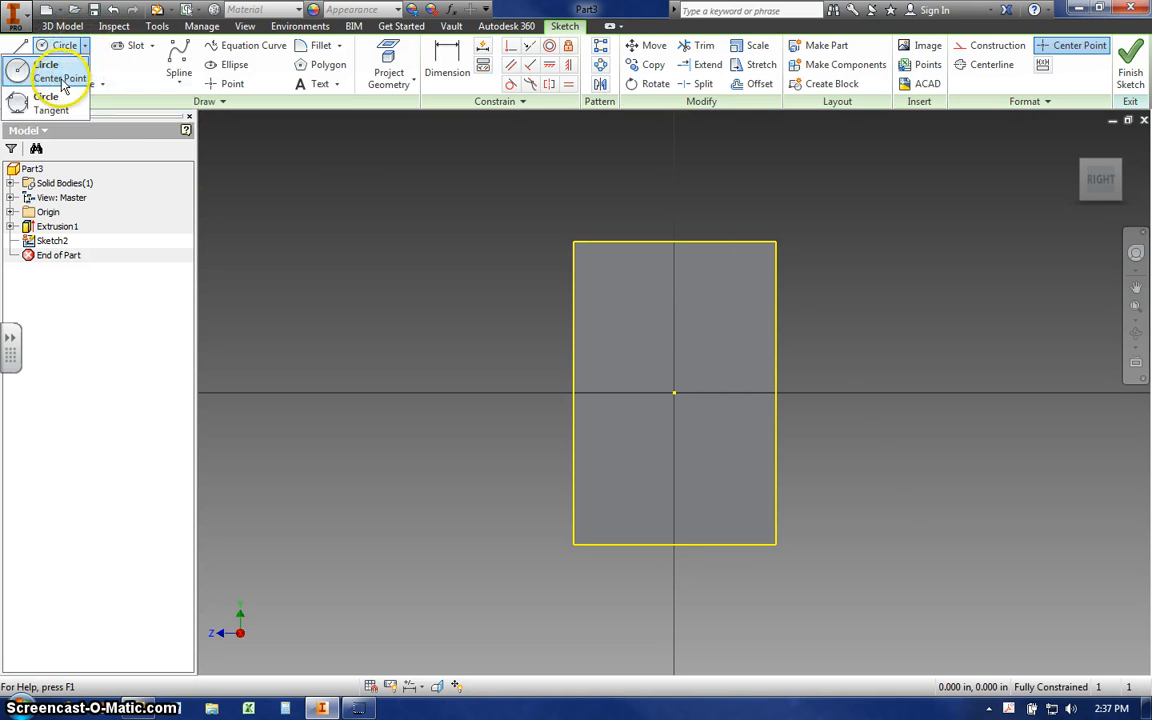
{"action": "left_click", "coordinate": [61, 79]}
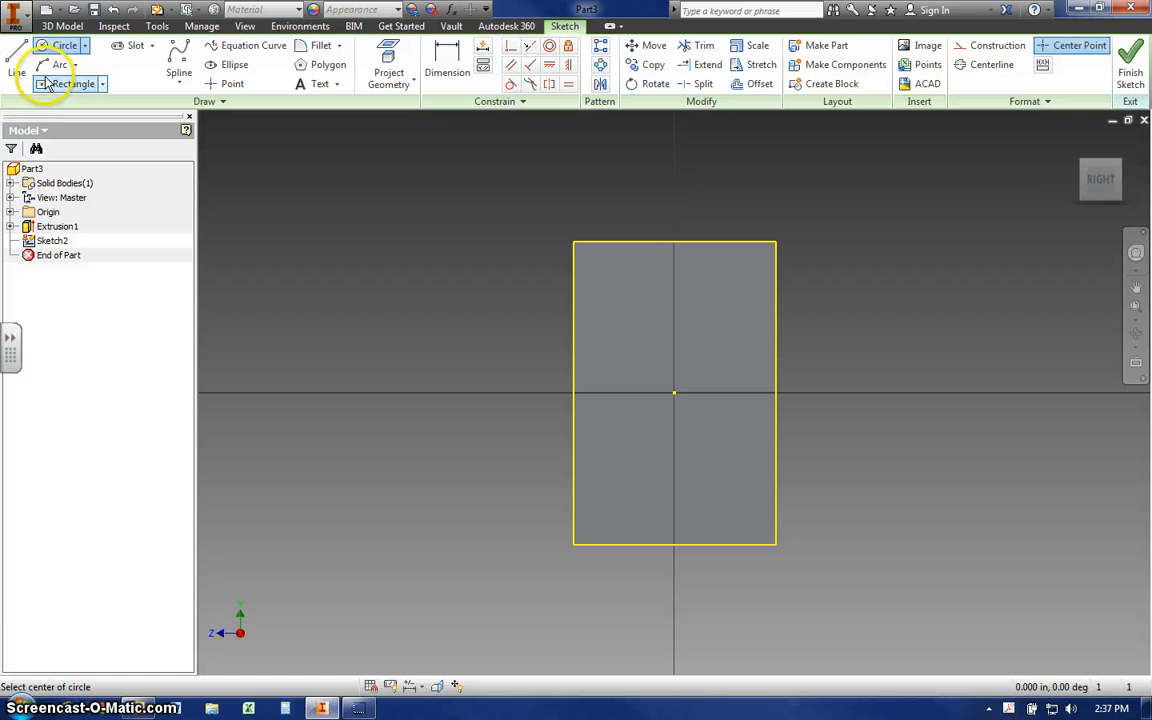
{"action": "left_click", "coordinate": [638, 308]}
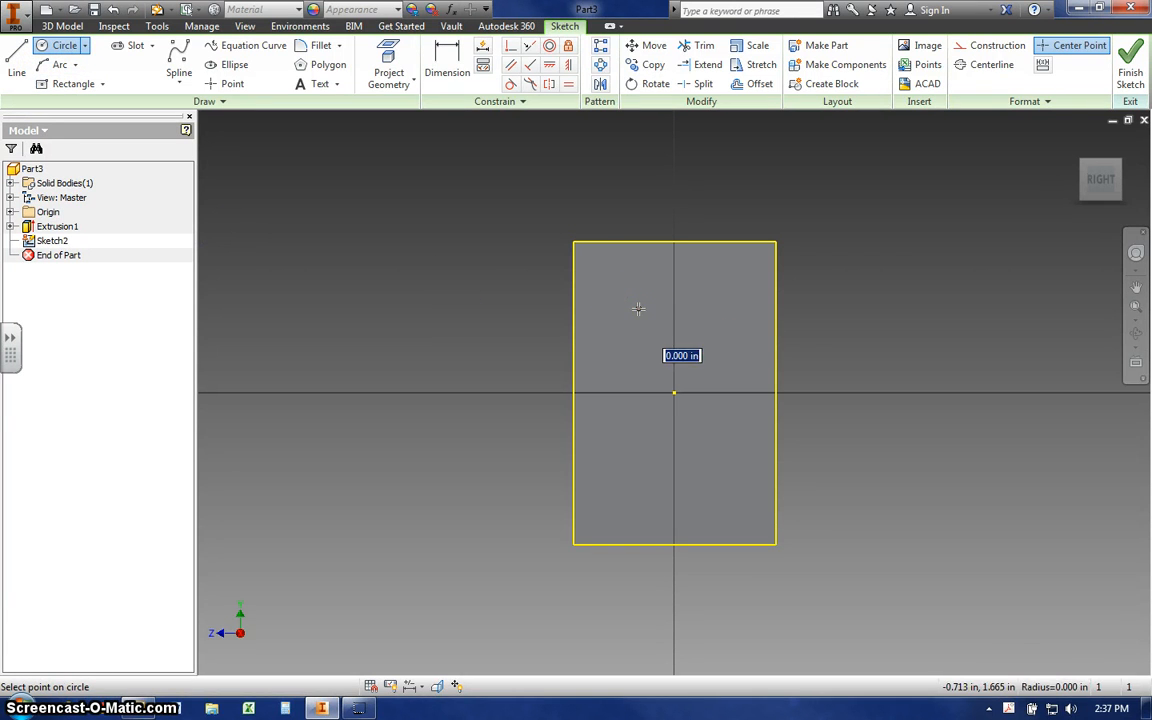
{"action": "left_click", "coordinate": [688, 334]}
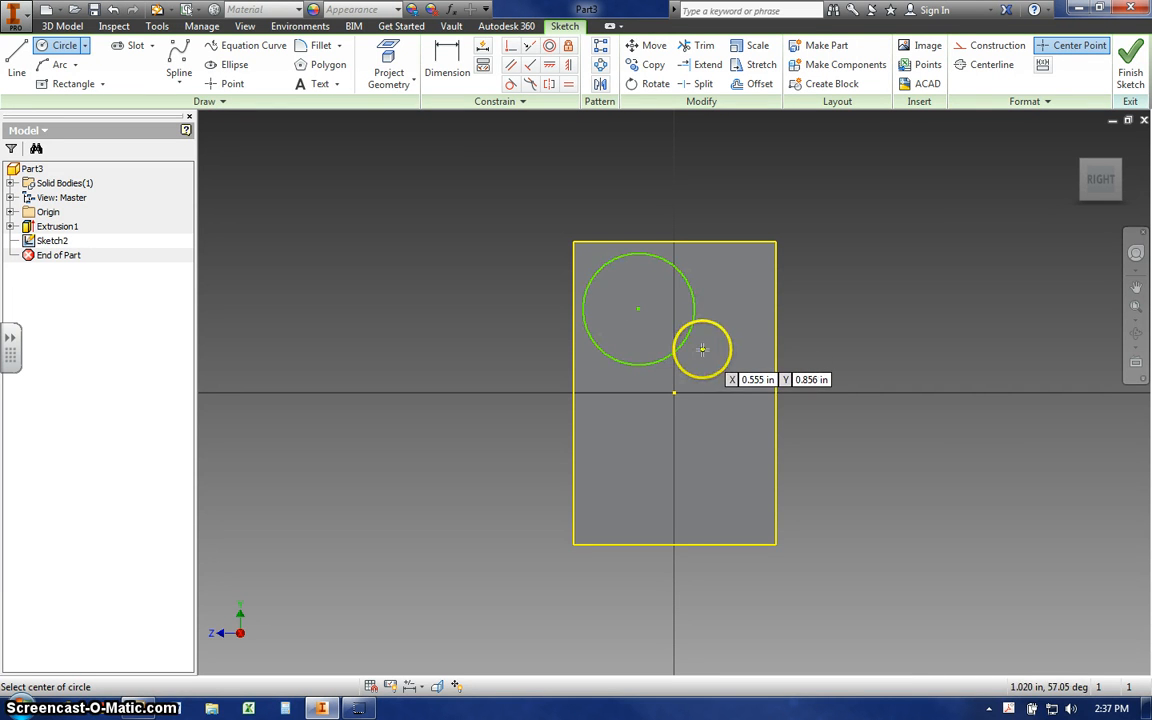
- Draw an extra circle about 2.29 in in diameter outside the plate's upper right, leave the Circle command, and delete that circle
{"action": "left_click", "coordinate": [843, 261]}
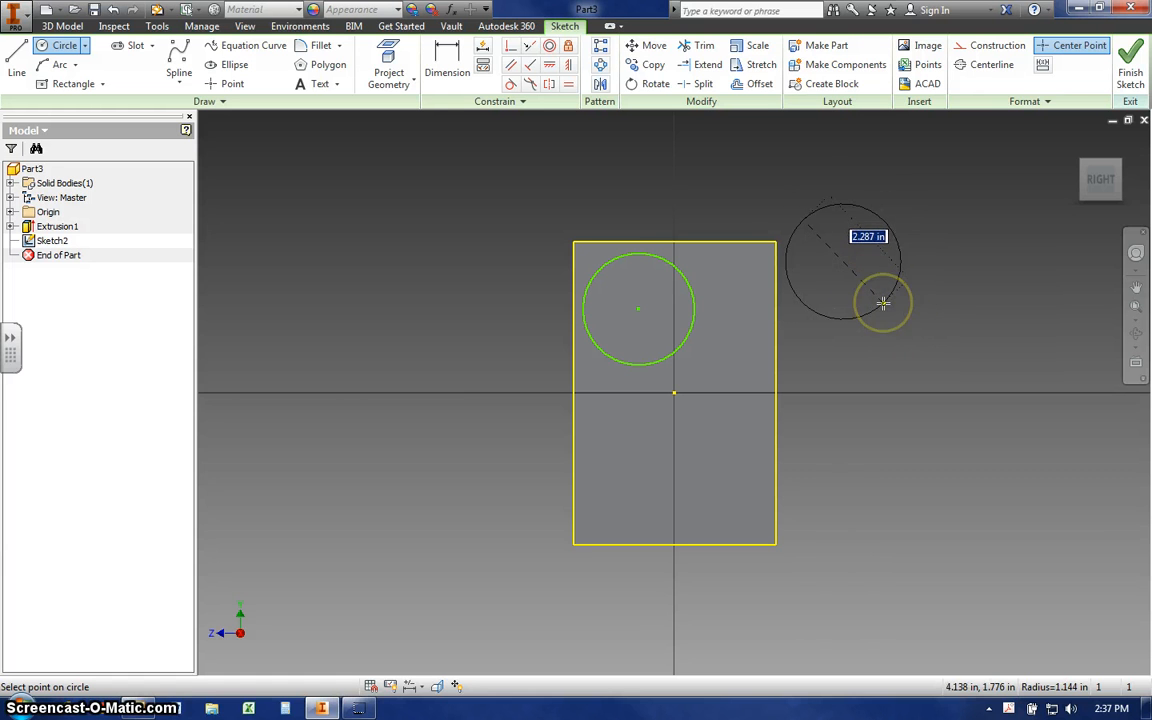
{"action": "left_click", "coordinate": [884, 304]}
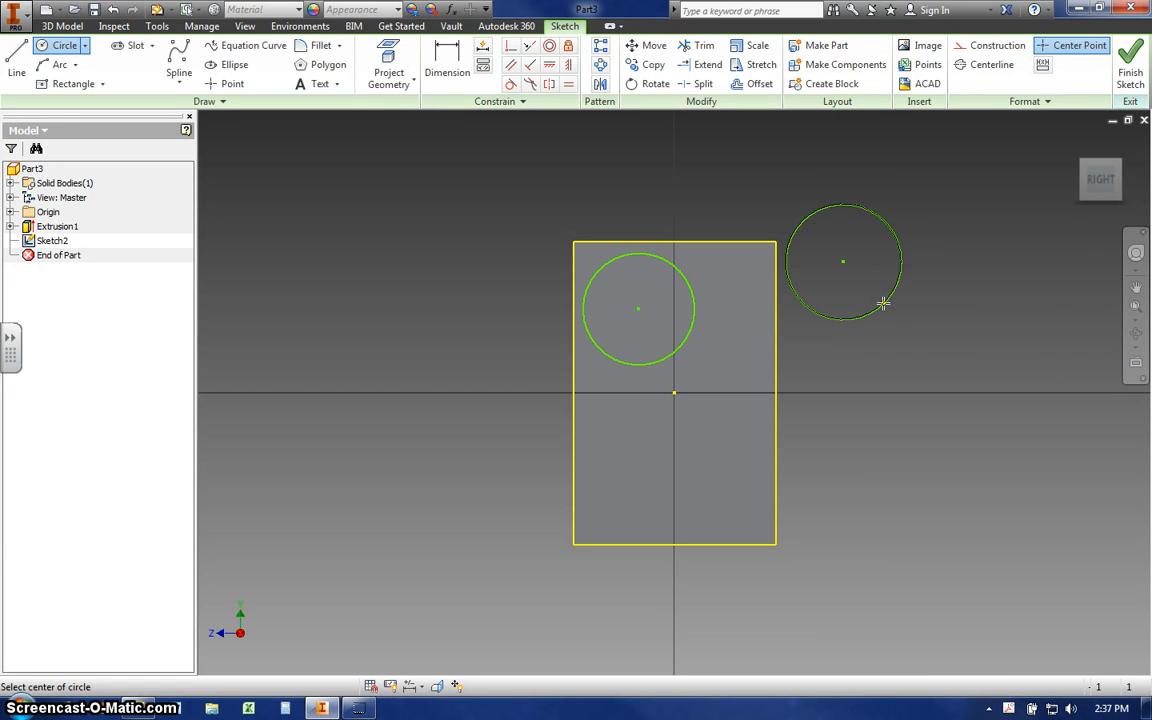
{"action": "right_click", "coordinate": [944, 274]}
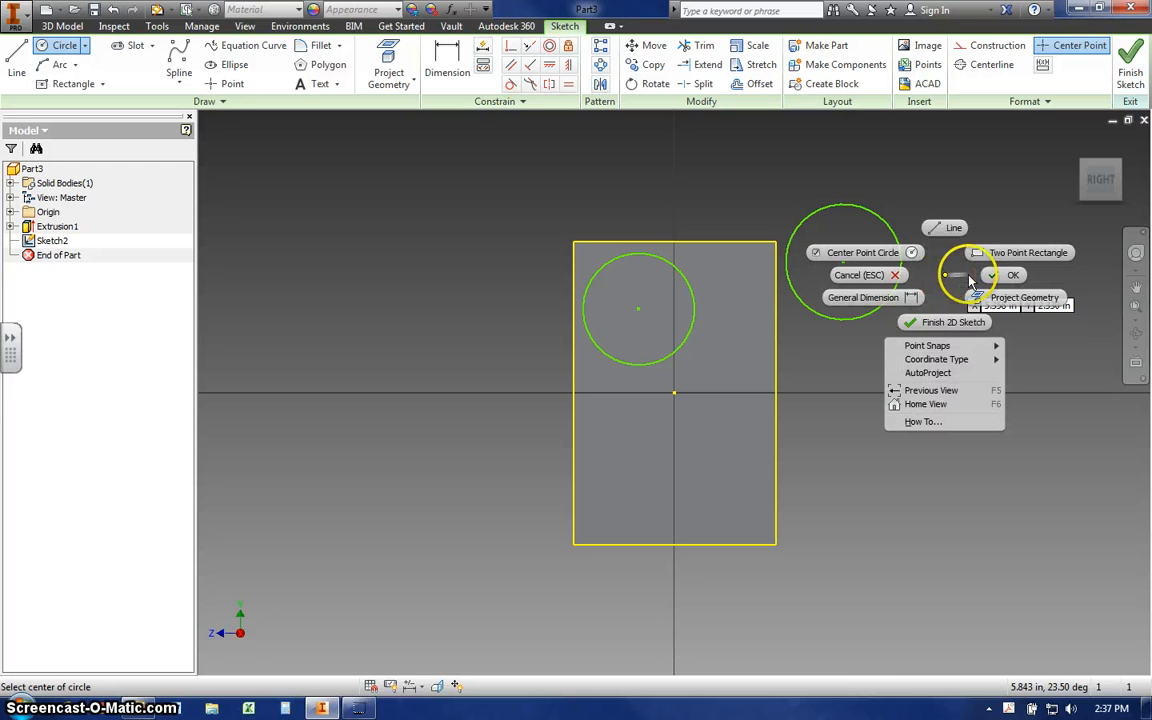
{"action": "left_click", "coordinate": [1003, 275]}
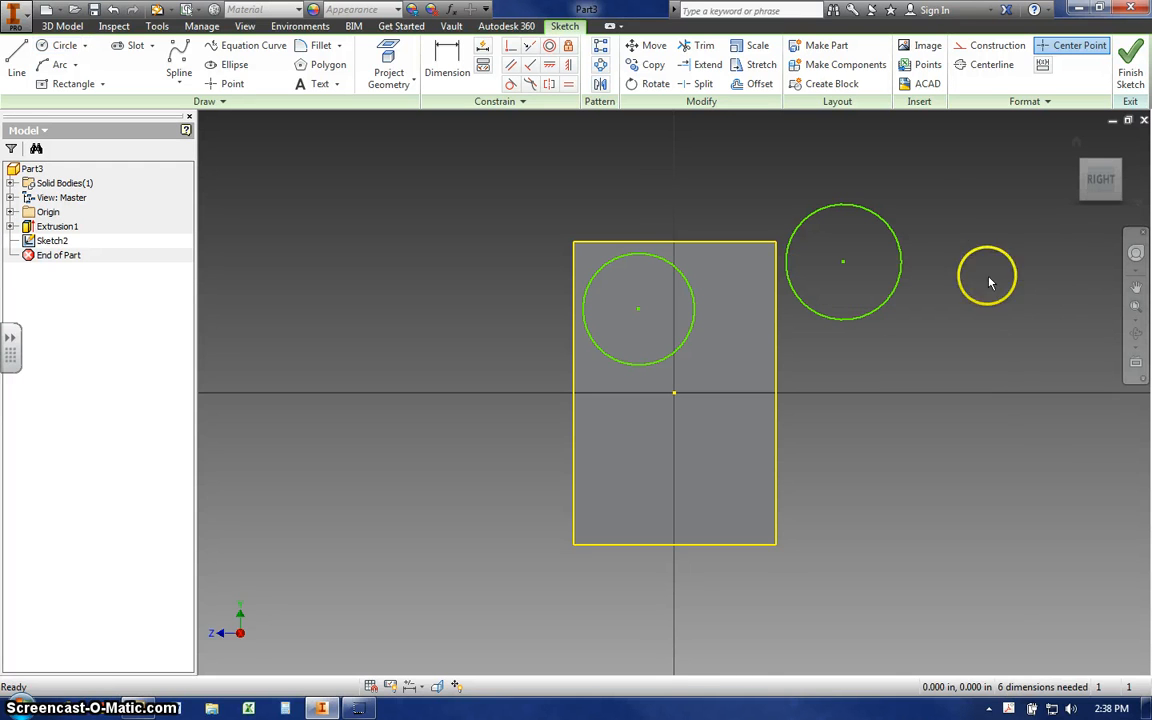
{"action": "left_click", "coordinate": [897, 296]}
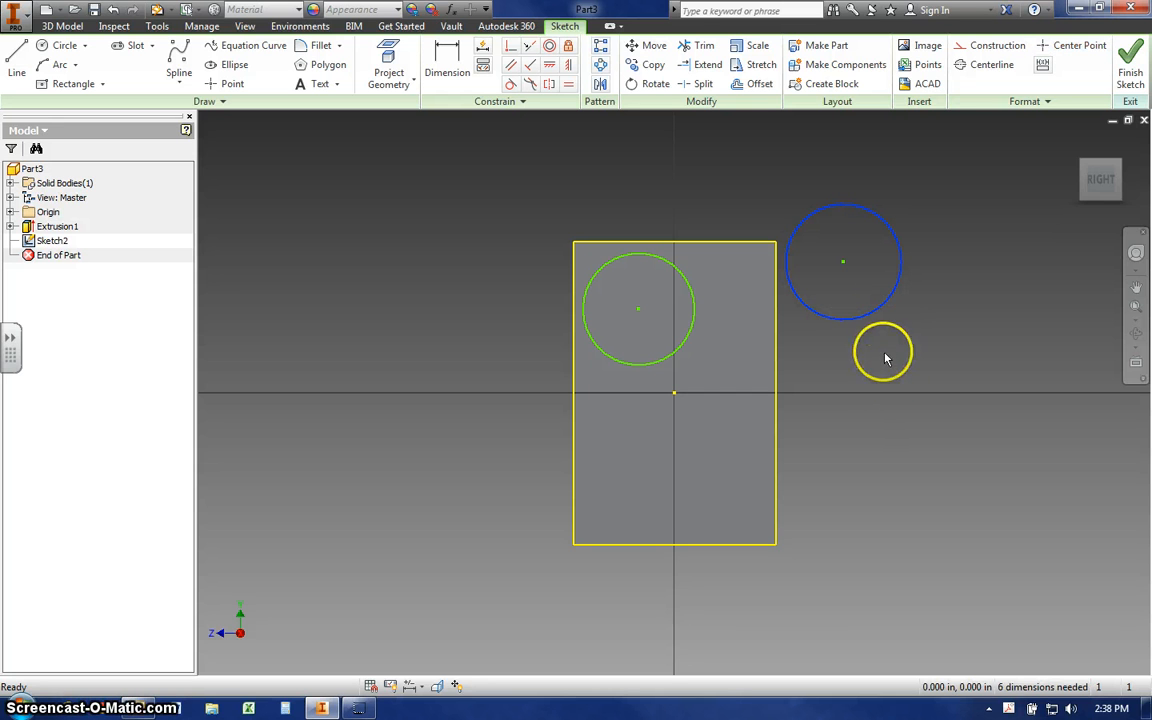
{"action": "key", "text": "Delete"}
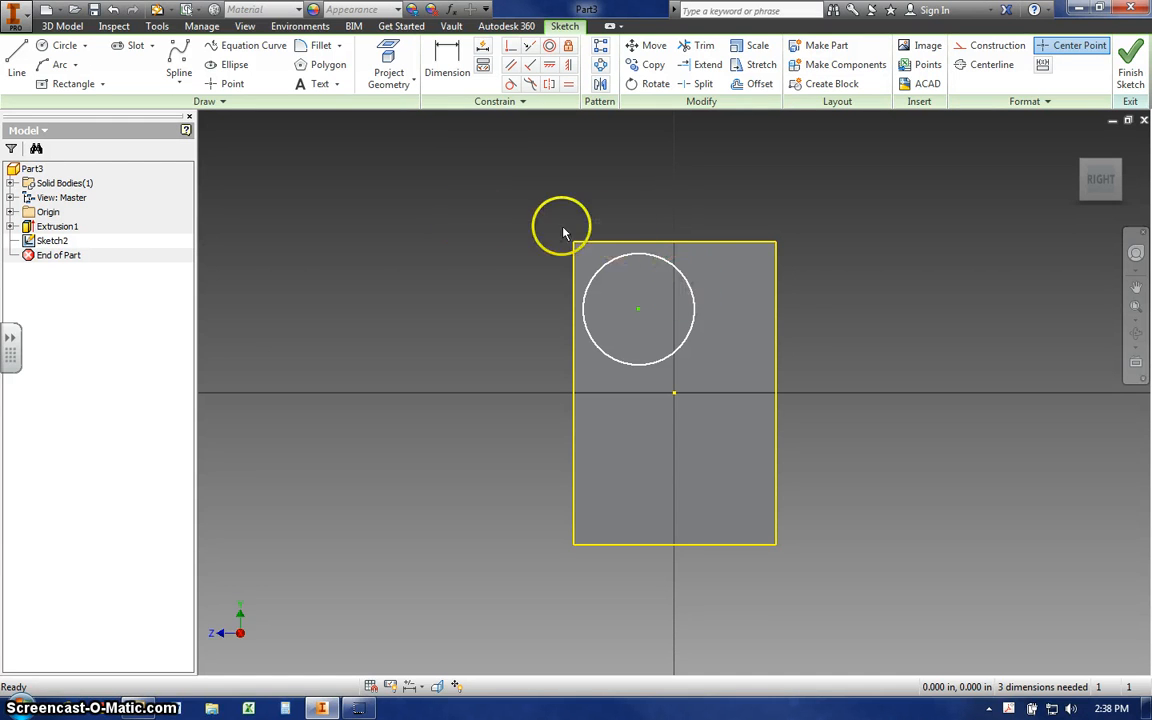
- Dimension the circle's diameter and set it to 1.5 in
{"action": "left_click", "coordinate": [447, 62]}
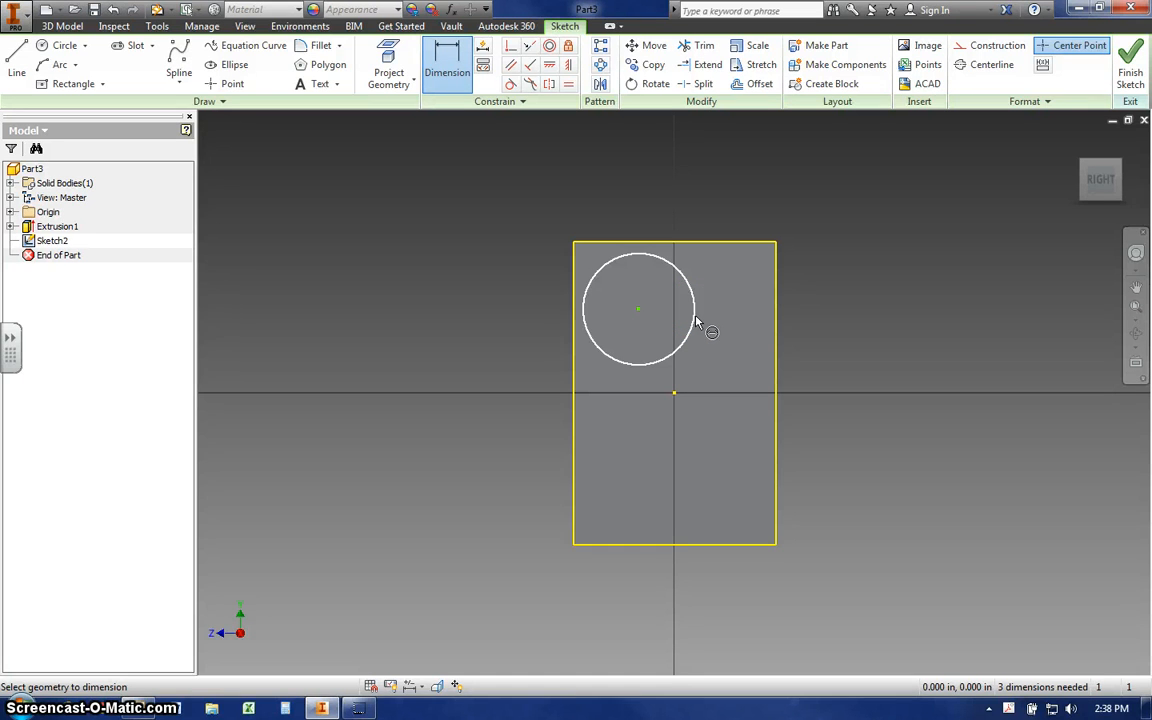
{"action": "left_click", "coordinate": [695, 322]}
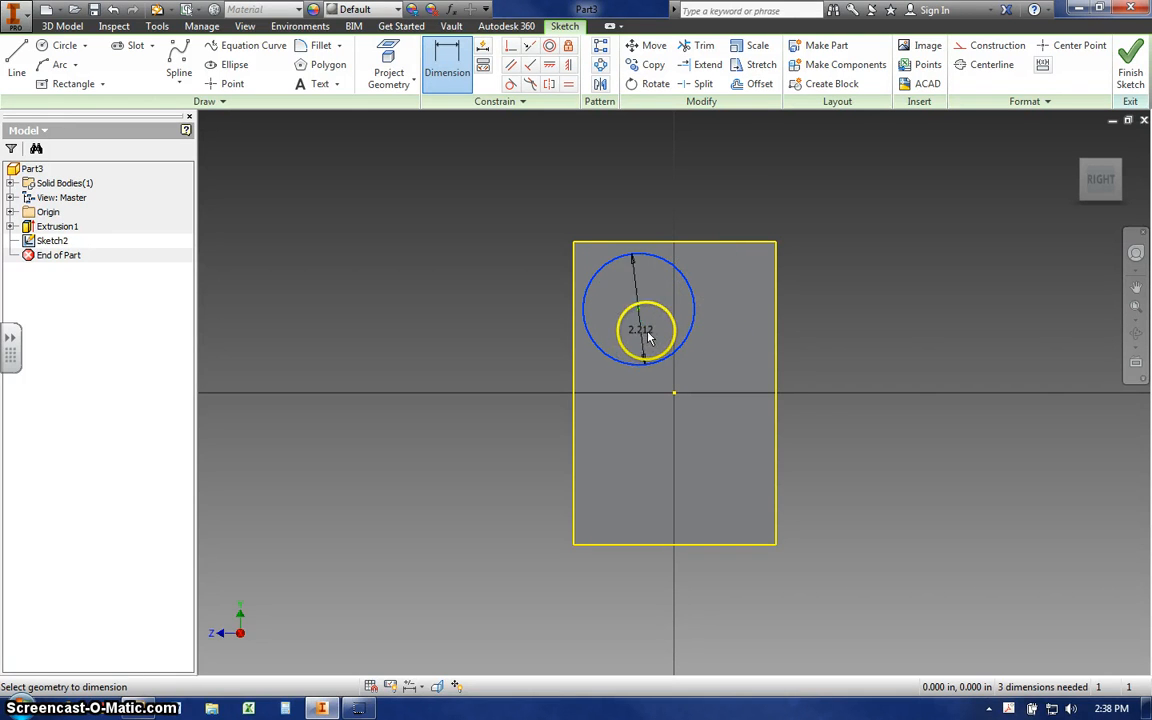
{"action": "left_click", "coordinate": [700, 368]}
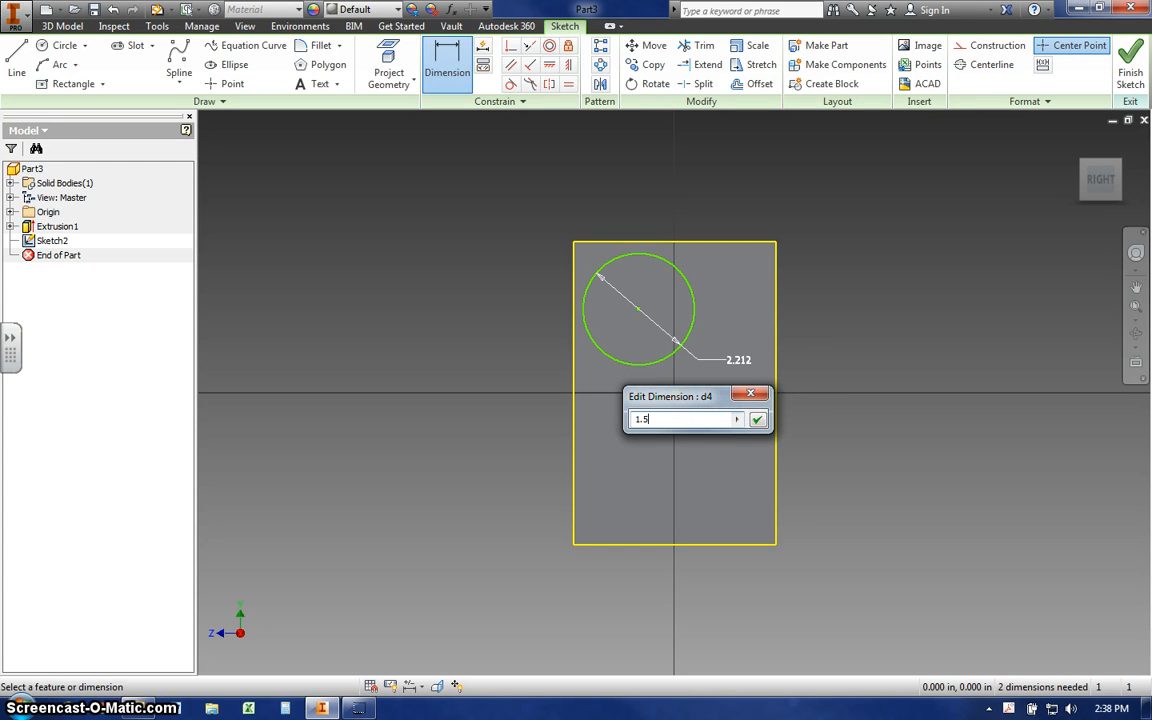
{"action": "left_click", "coordinate": [757, 419]}
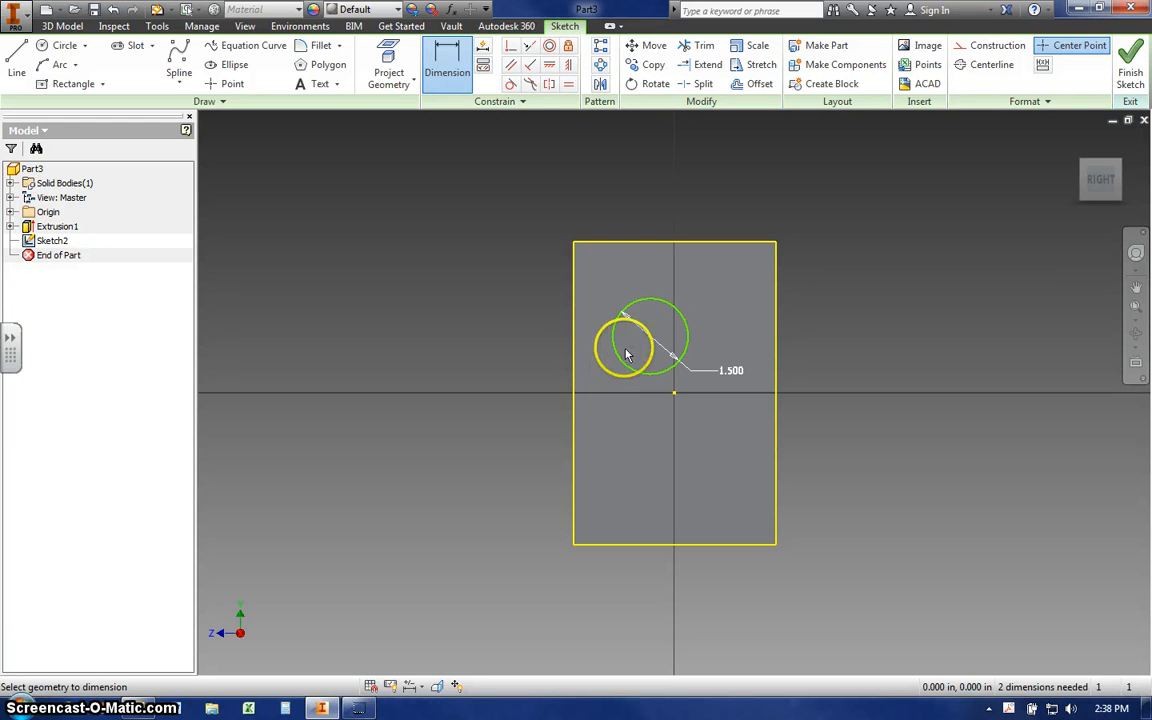
- Dimension the vertical distance from the plate's top edge to the circle's center and set it to 5 in
{"action": "left_click", "coordinate": [648, 246]}
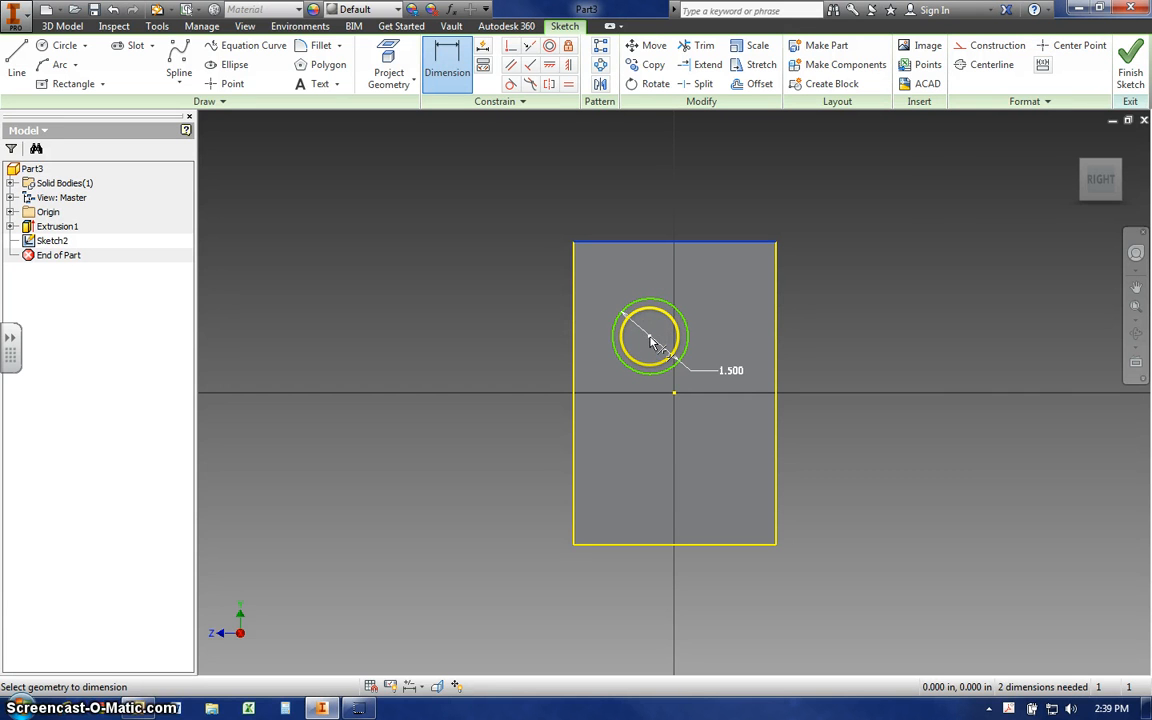
{"action": "left_click", "coordinate": [650, 338]}
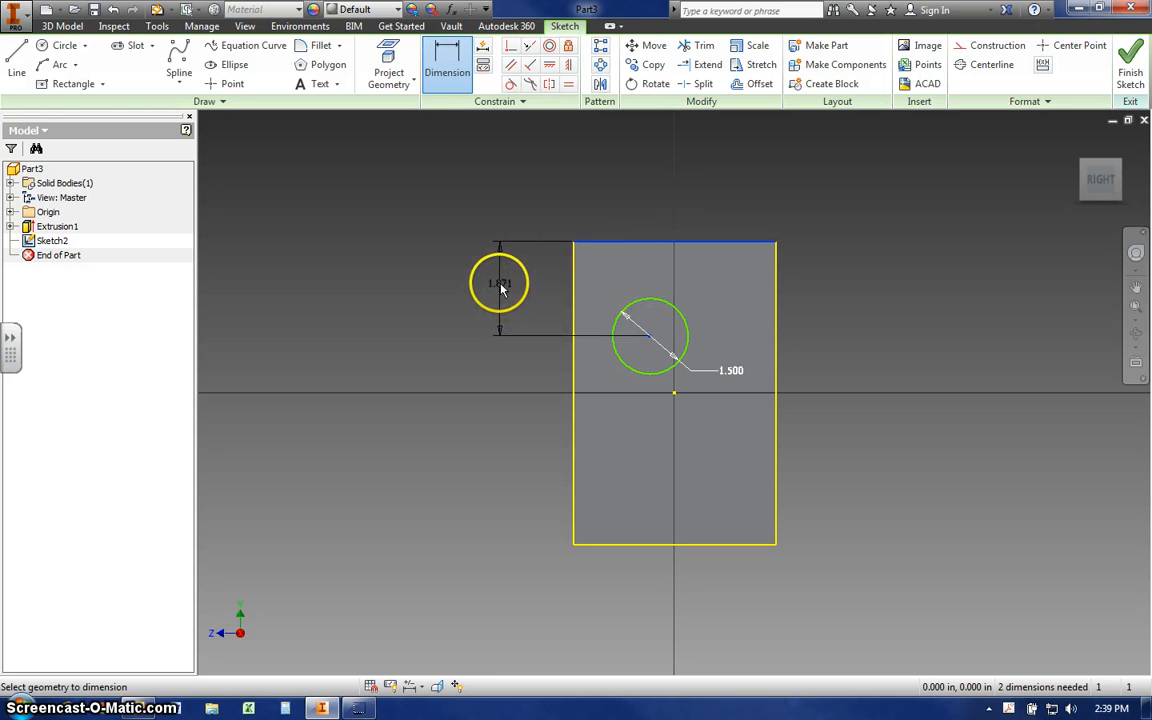
{"action": "left_click", "coordinate": [499, 285]}
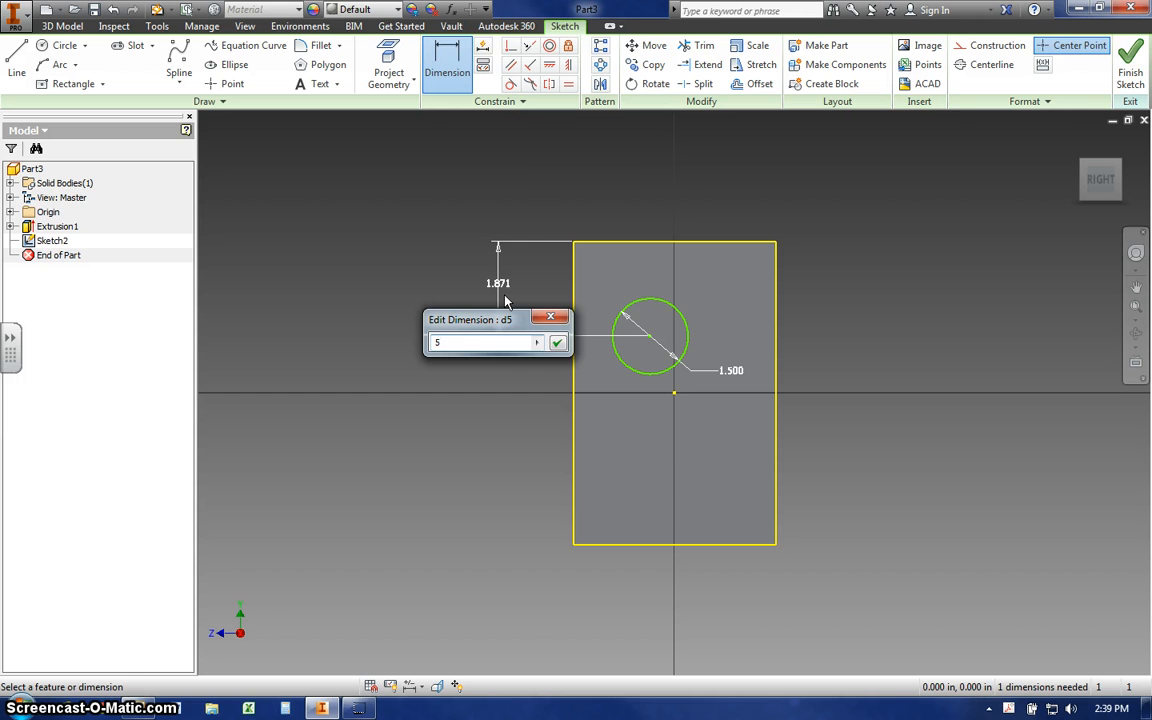
{"action": "left_click", "coordinate": [557, 342]}
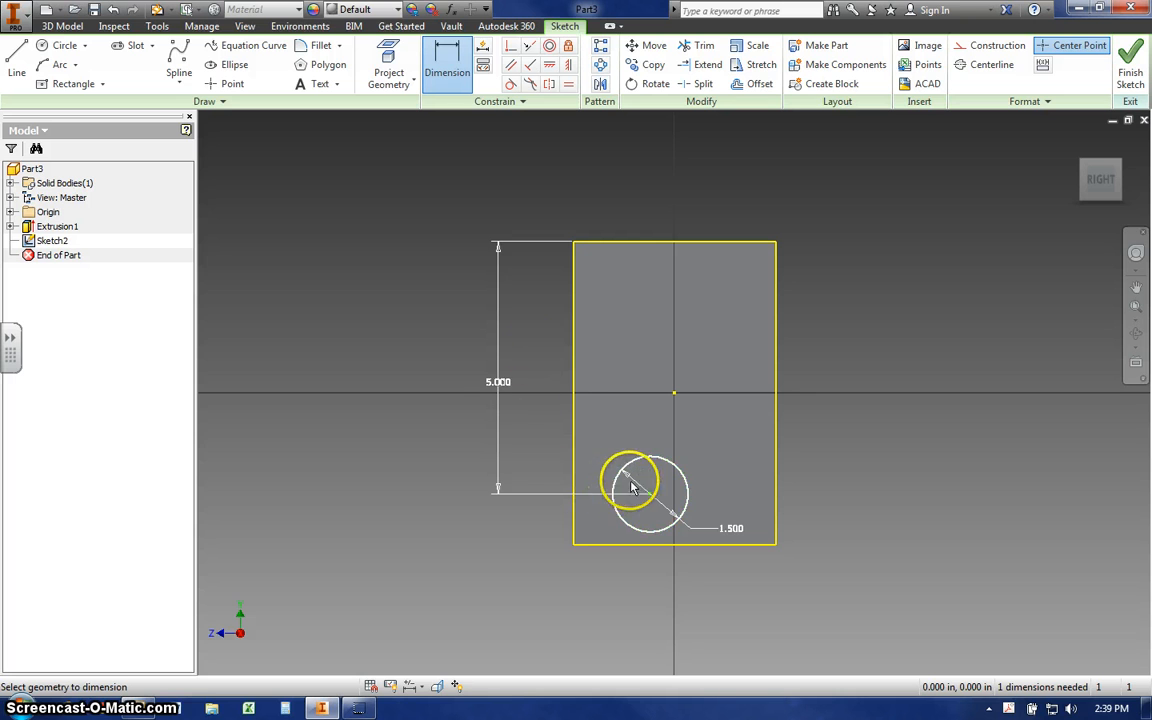
- Set the vertical distance between the plate's top edge and the circle's center to 1.5 in
{"action": "double_click", "coordinate": [500, 384]}
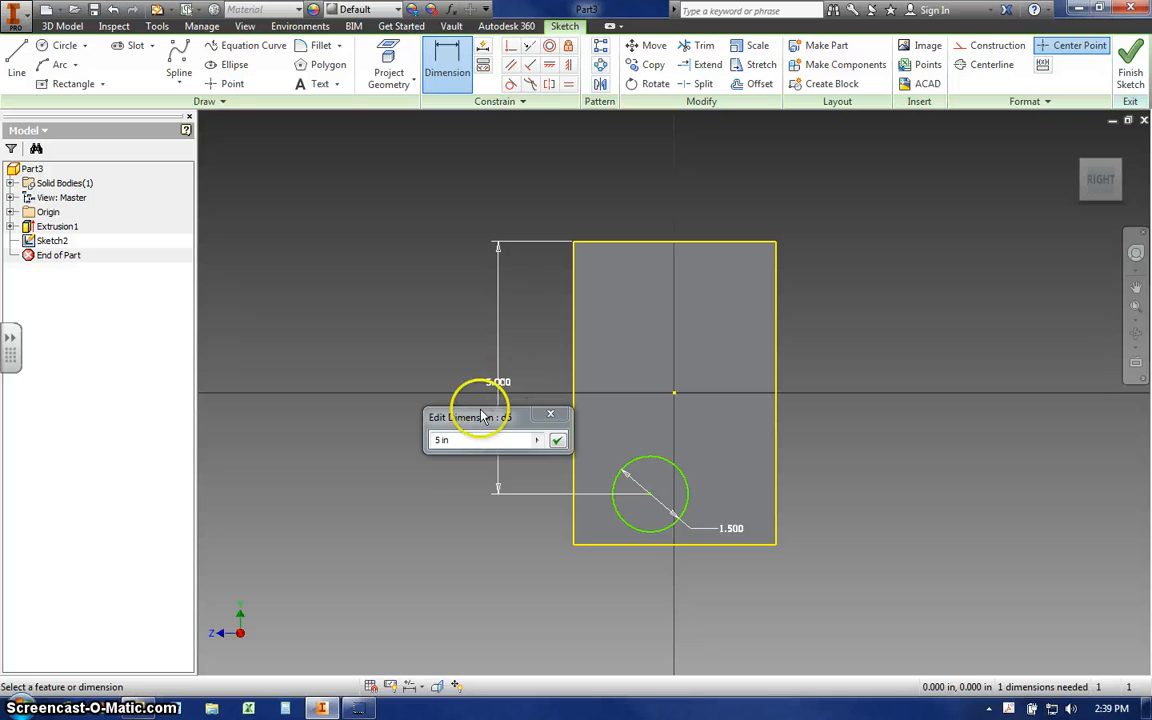
{"action": "left_click_drag", "start_coordinate": [463, 440], "coordinate": [423, 440]}
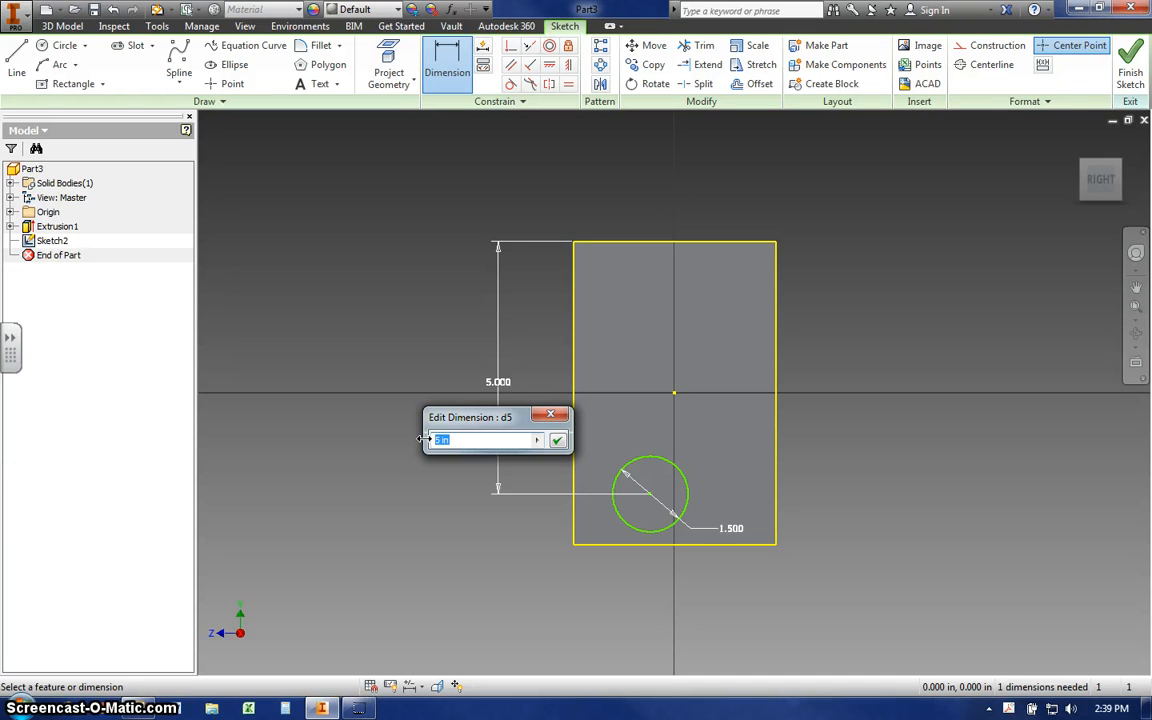
{"action": "type", "text": "5"}
{"action": "key", "text": "Return"}
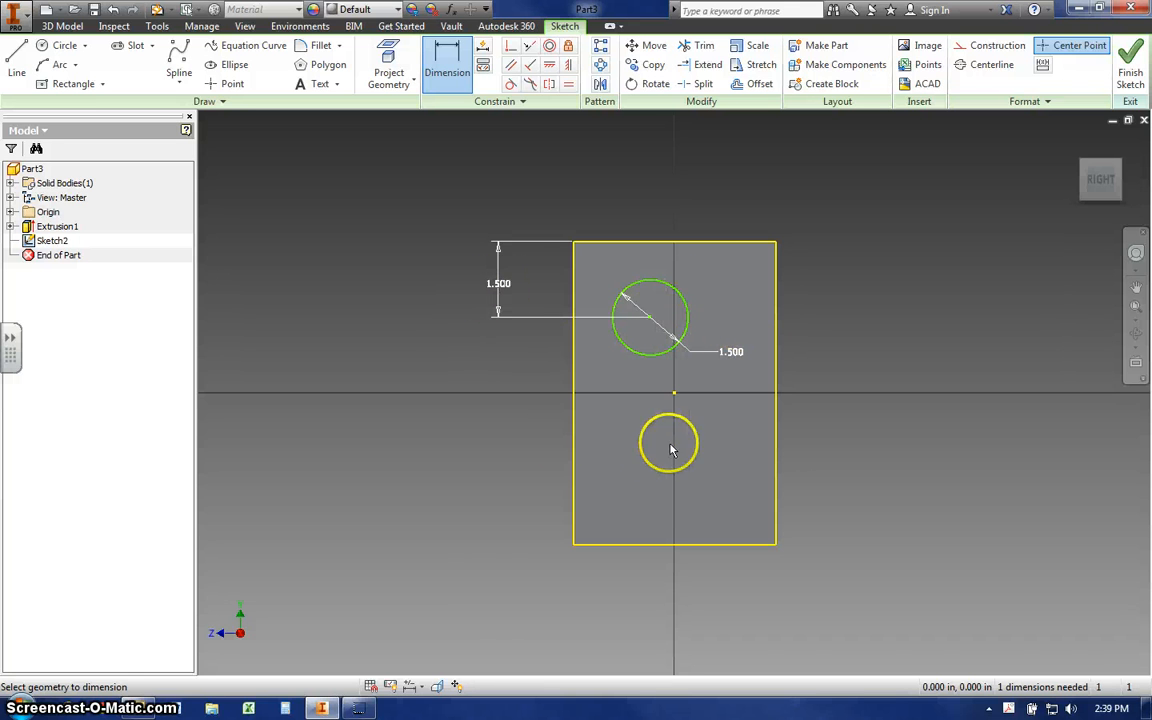
- Dimension the horizontal distance from the circle to the plate's right edge, set it to 2 in, and leave the Dimension command
{"action": "left_click", "coordinate": [688, 318]}
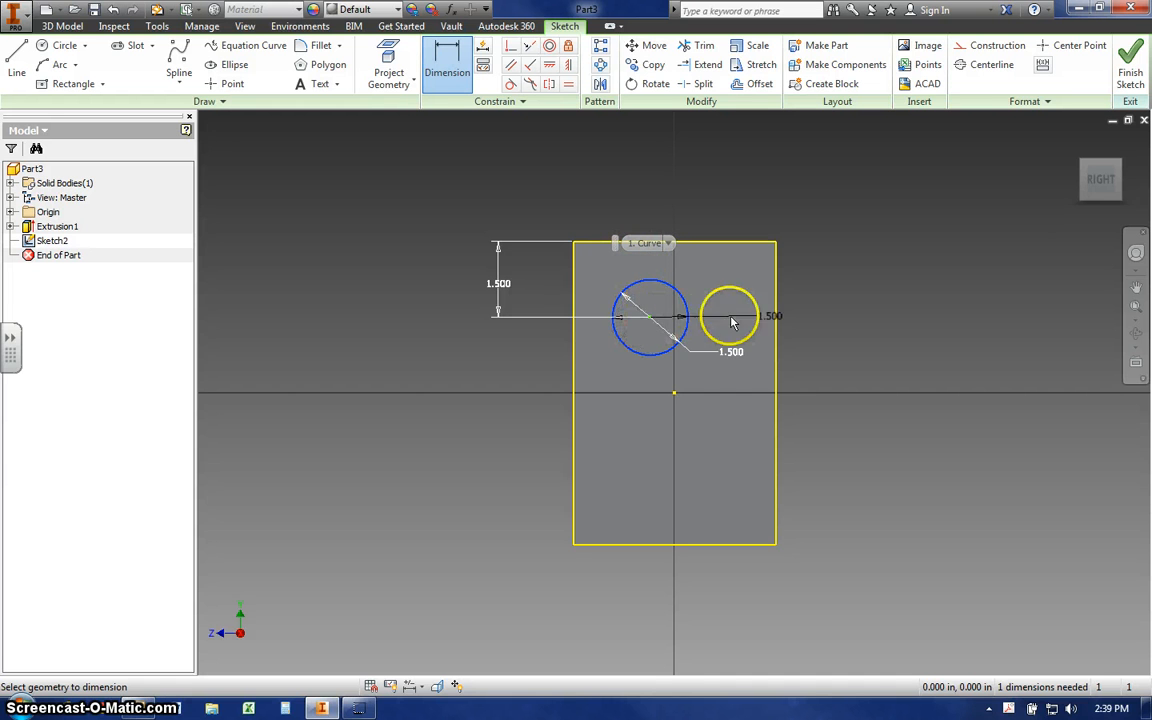
{"action": "left_click", "coordinate": [737, 333]}
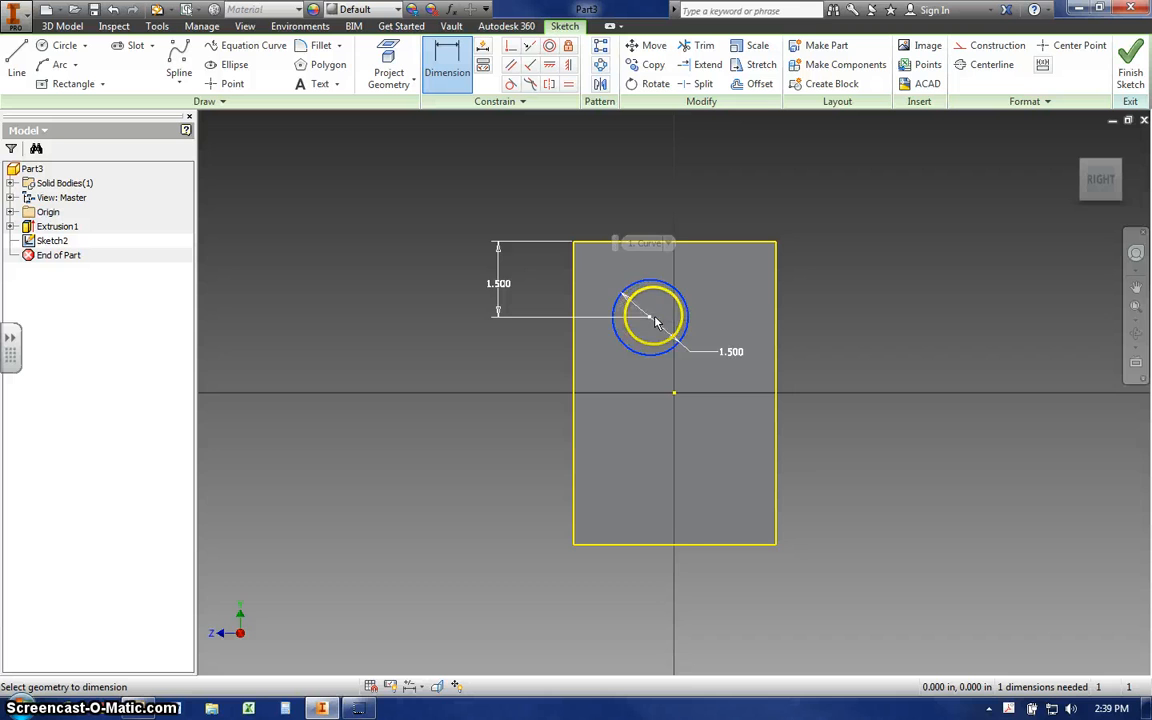
{"action": "left_click", "coordinate": [778, 323]}
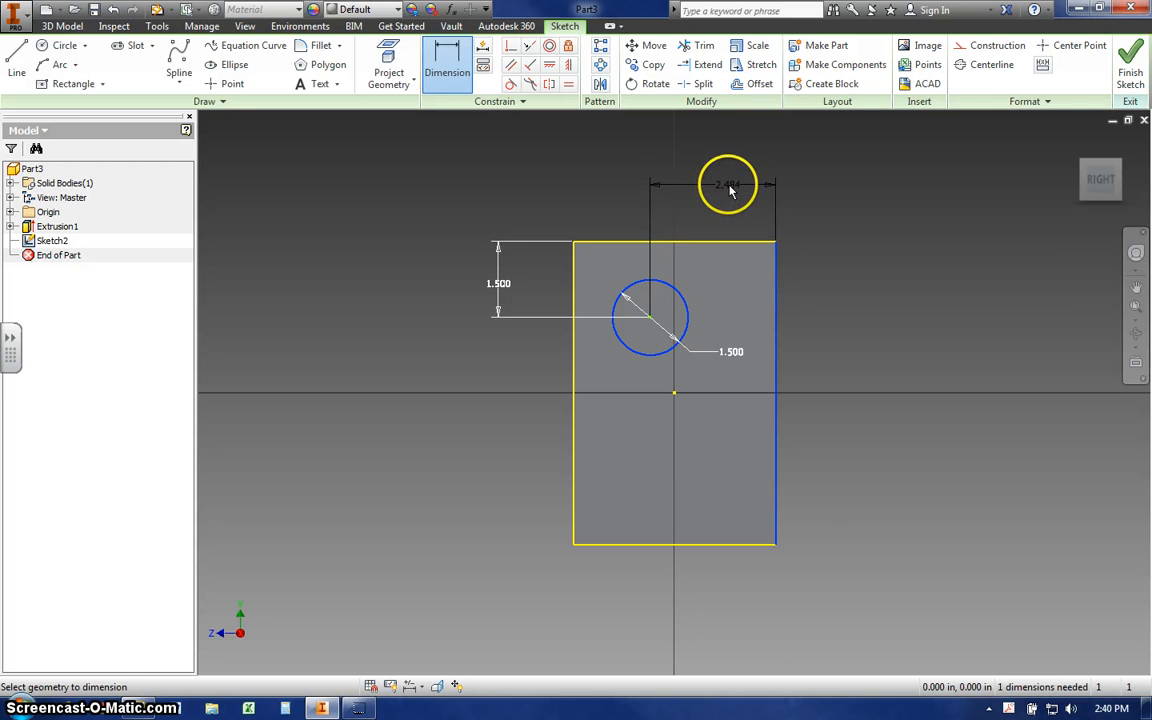
{"action": "left_click", "coordinate": [724, 186]}
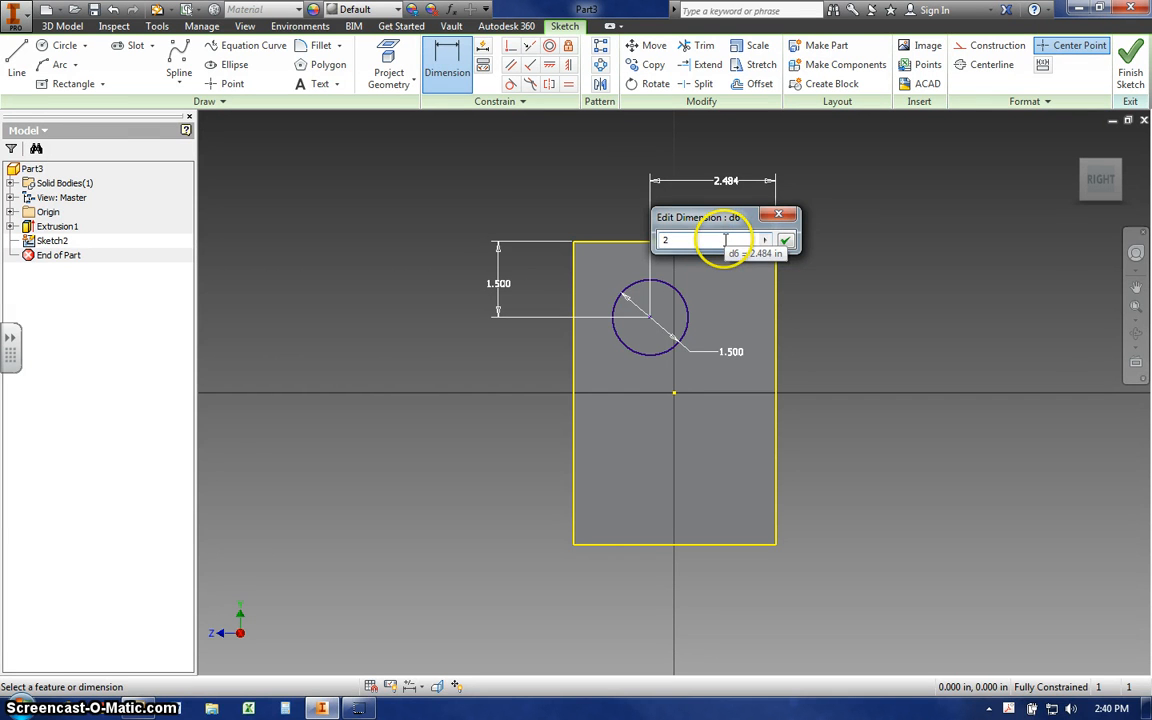
{"action": "type", "text": "2"}
{"action": "left_click", "coordinate": [785, 240]}
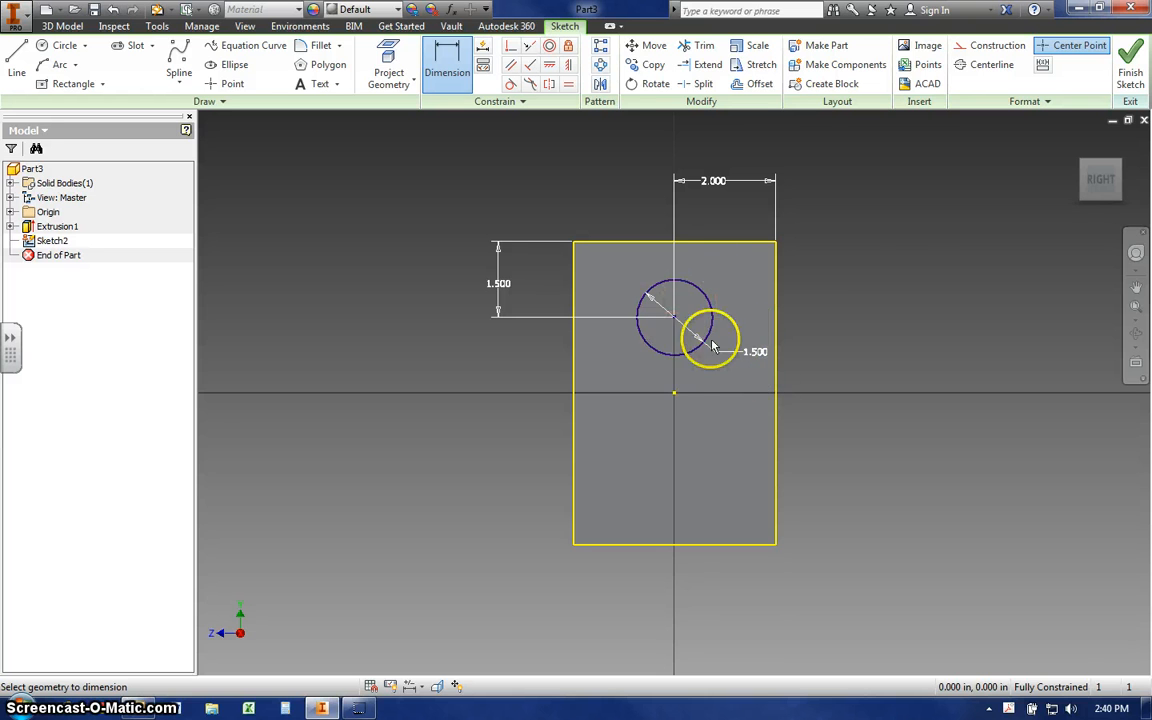
{"action": "right_click", "coordinate": [856, 207]}
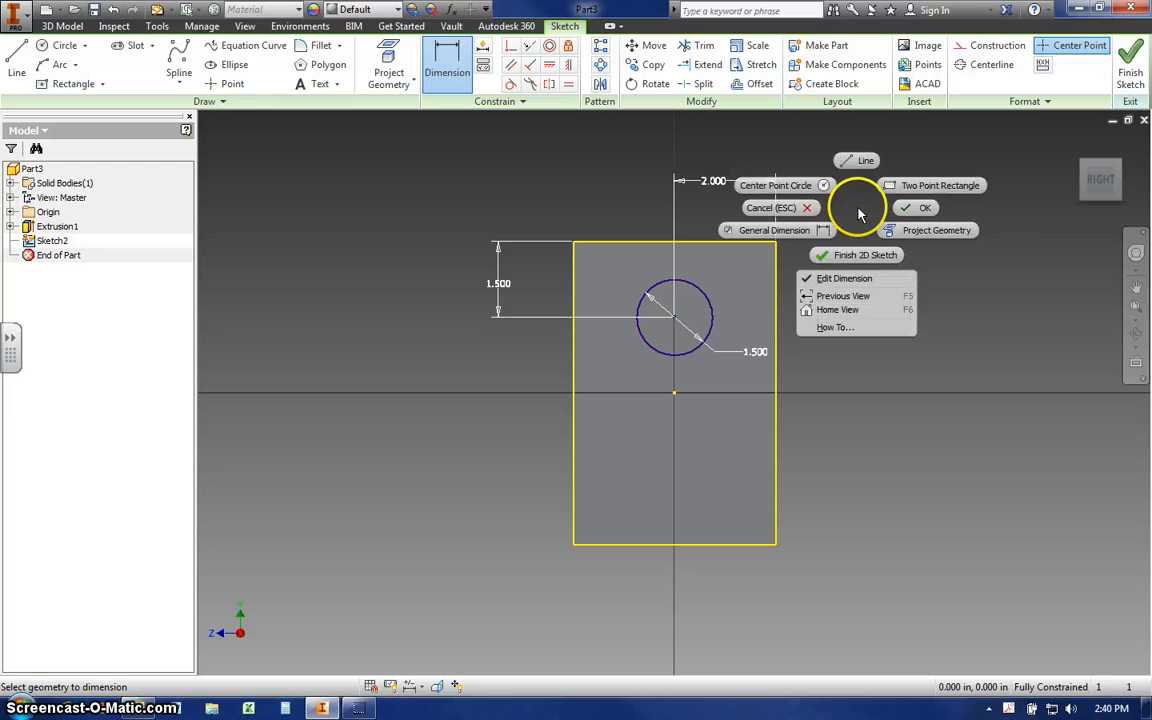
{"action": "left_click", "coordinate": [922, 209]}
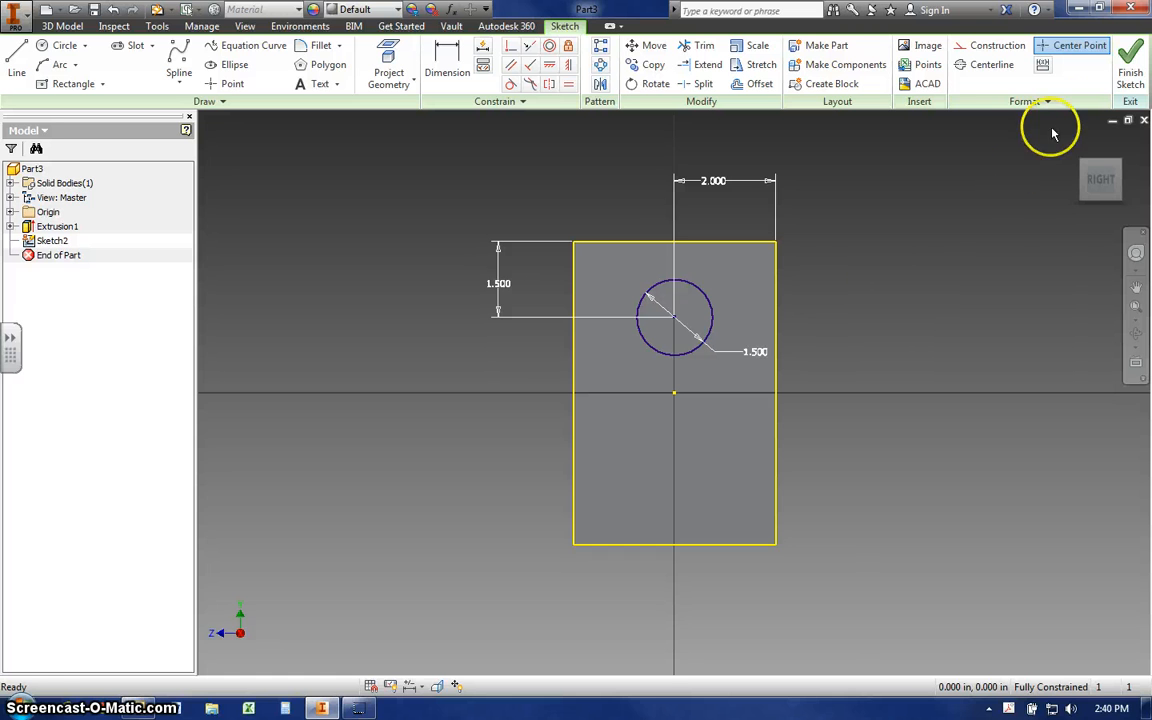
- Finish the sketch and start an Extrude with the 1.5 in circle on the plate's face as the profile
{"action": "left_click", "coordinate": [1130, 80]}
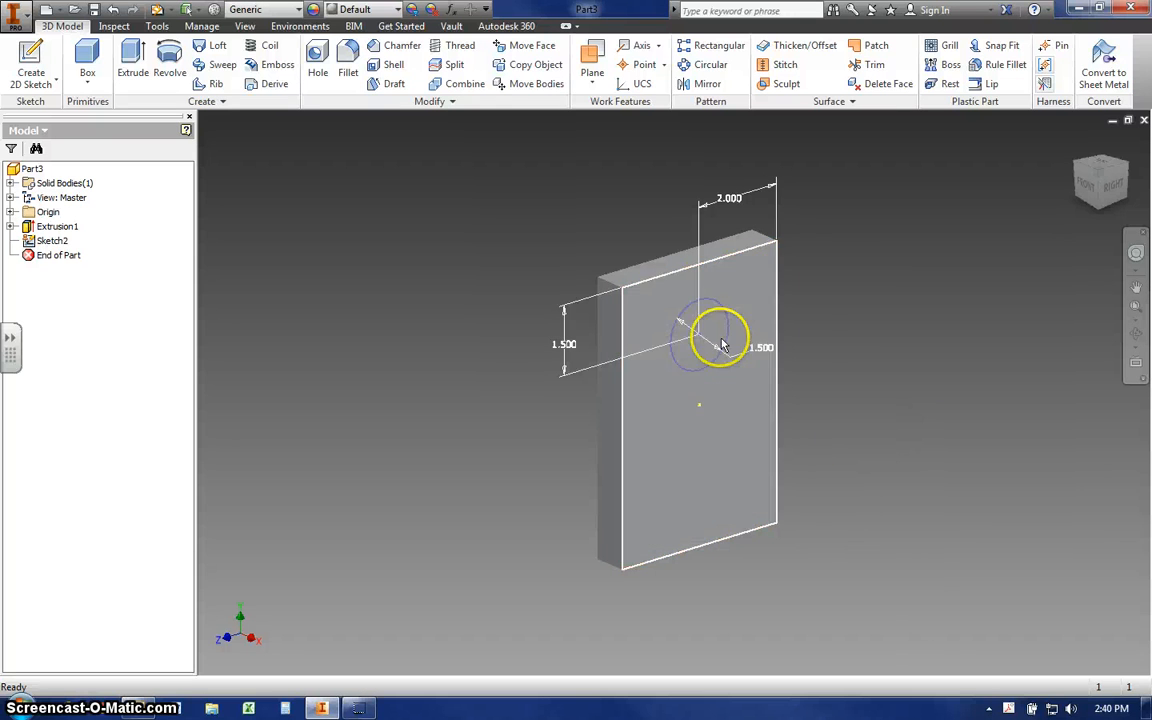
{"action": "left_click", "coordinate": [645, 490]}
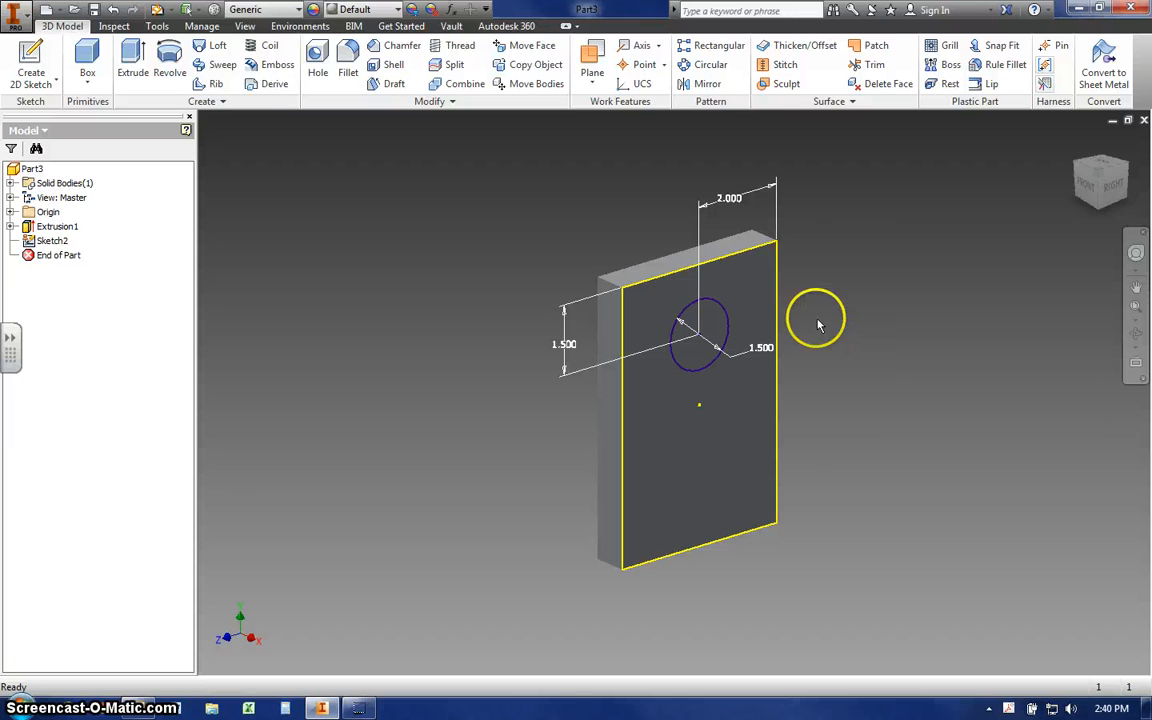
{"action": "left_click", "coordinate": [729, 330]}
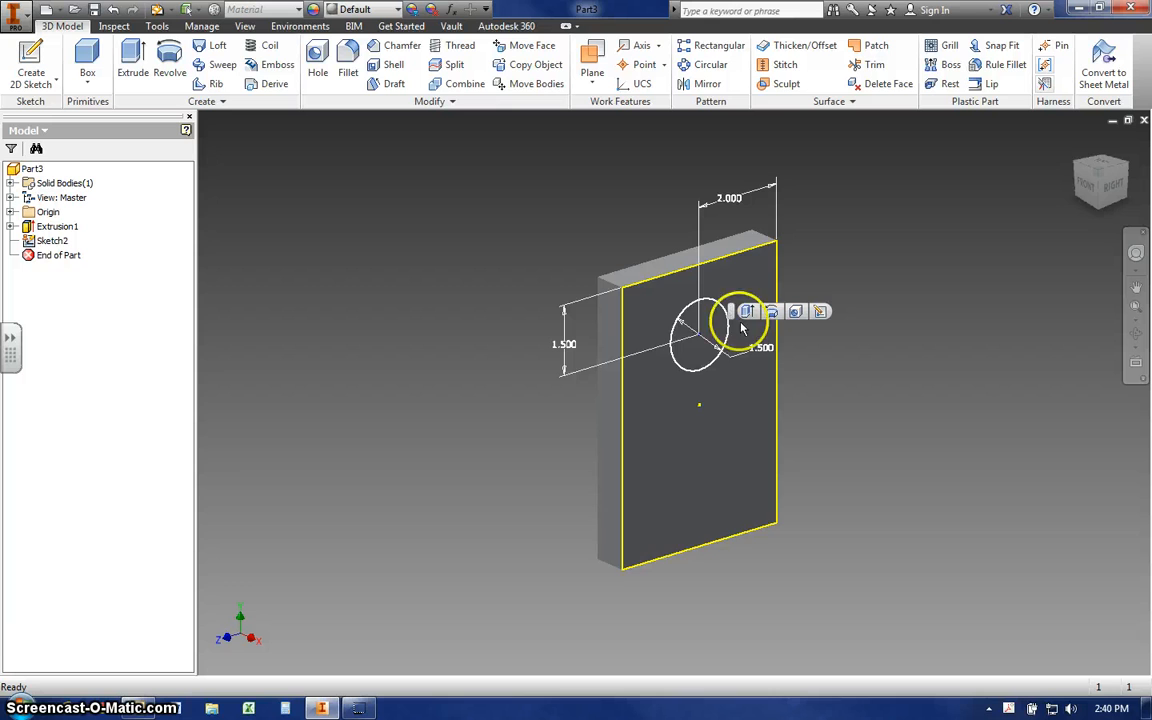
{"action": "left_click", "coordinate": [820, 313]}
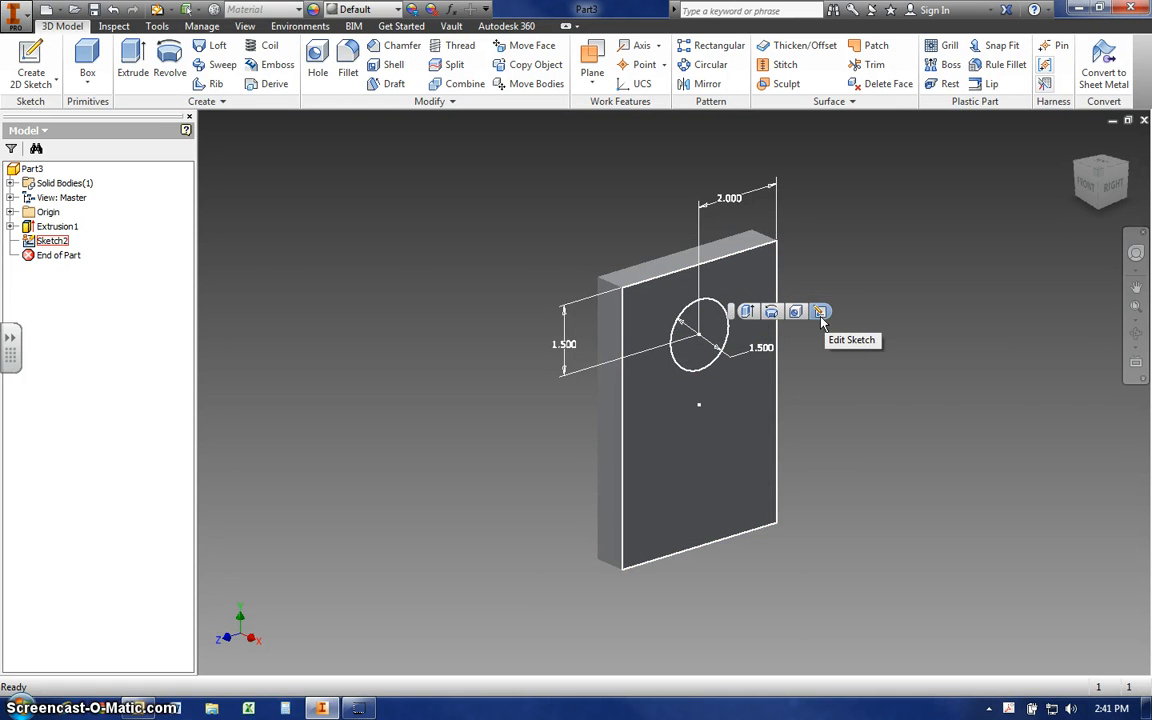
{"action": "left_click", "coordinate": [796, 313]}
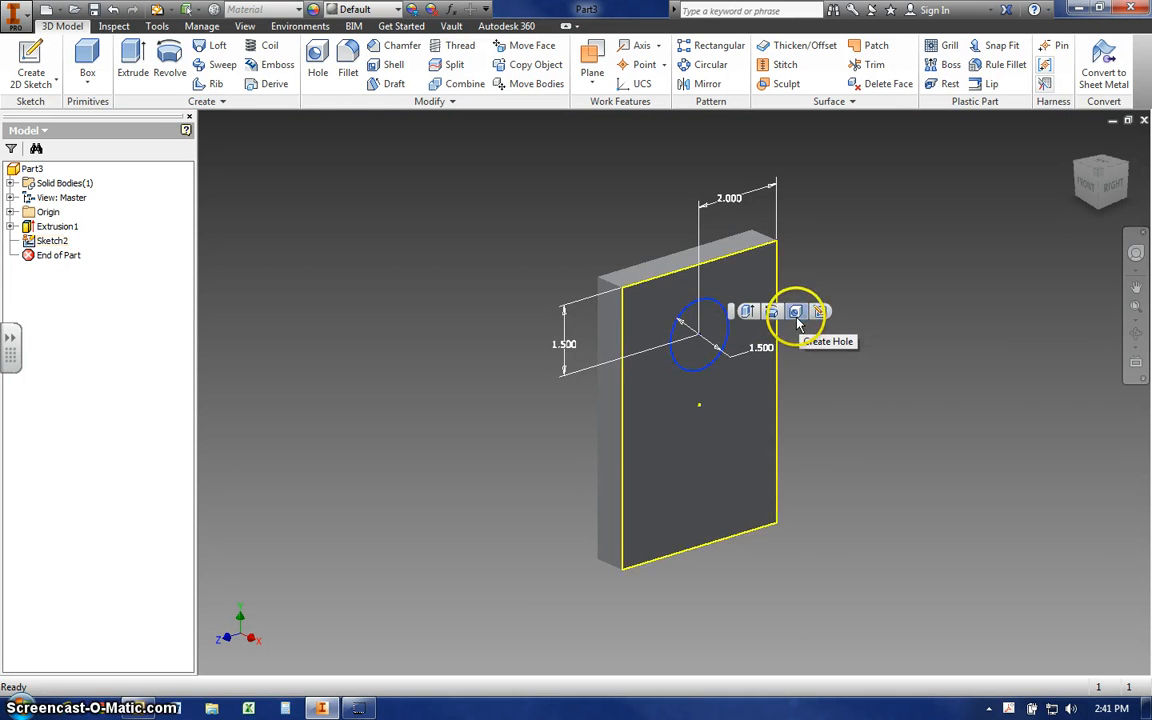
{"action": "left_click", "coordinate": [748, 313]}
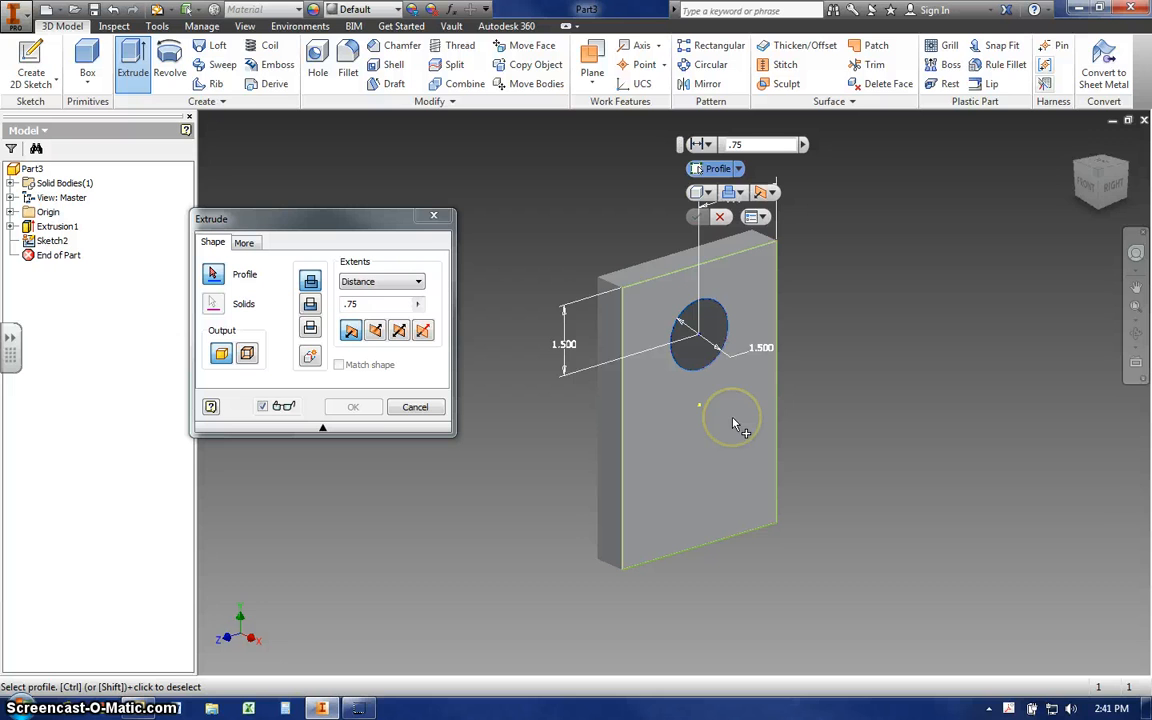
{"action": "left_click", "coordinate": [695, 353]}
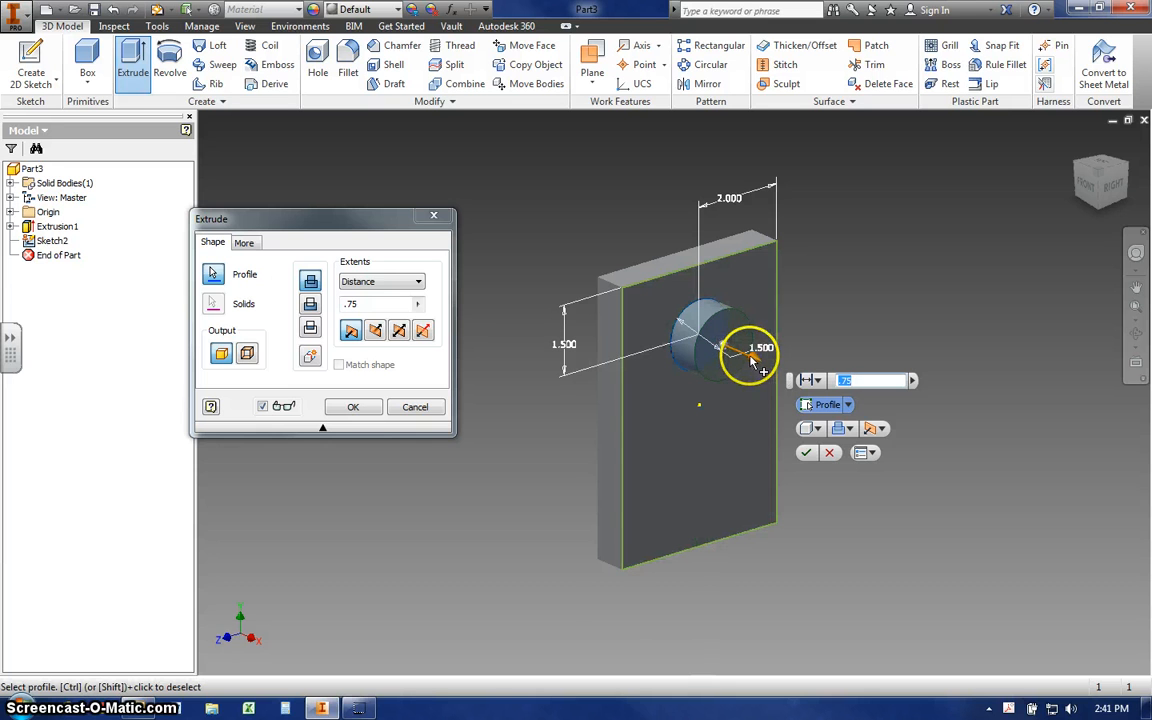
- Cut the circle through the plate using Direction 2 and the To Next extent
{"action": "left_click_drag", "start_coordinate": [757, 365], "coordinate": [836, 396]}
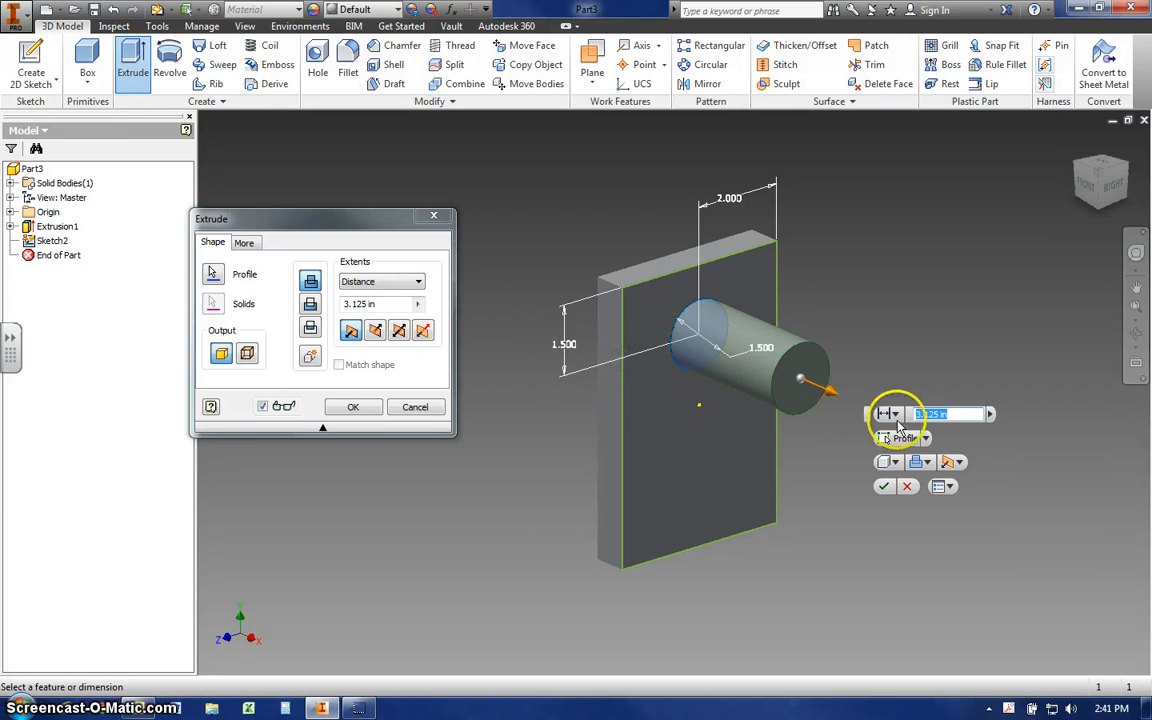
{"action": "left_click", "coordinate": [952, 462]}
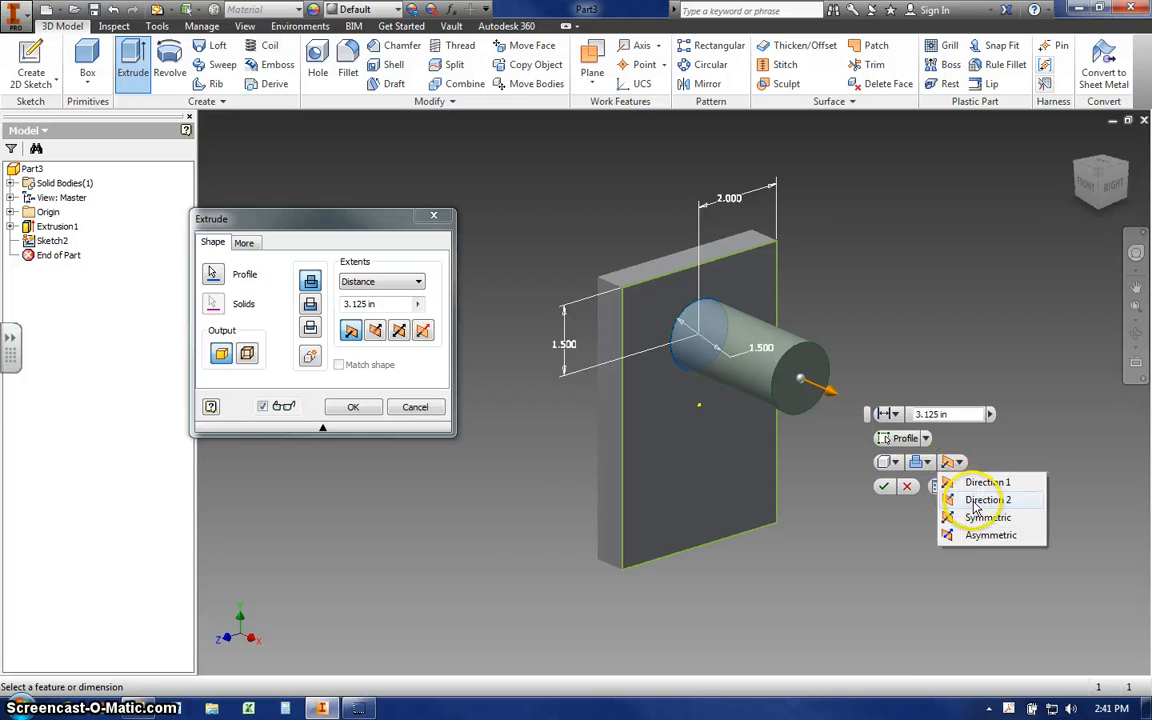
{"action": "left_click", "coordinate": [975, 502]}
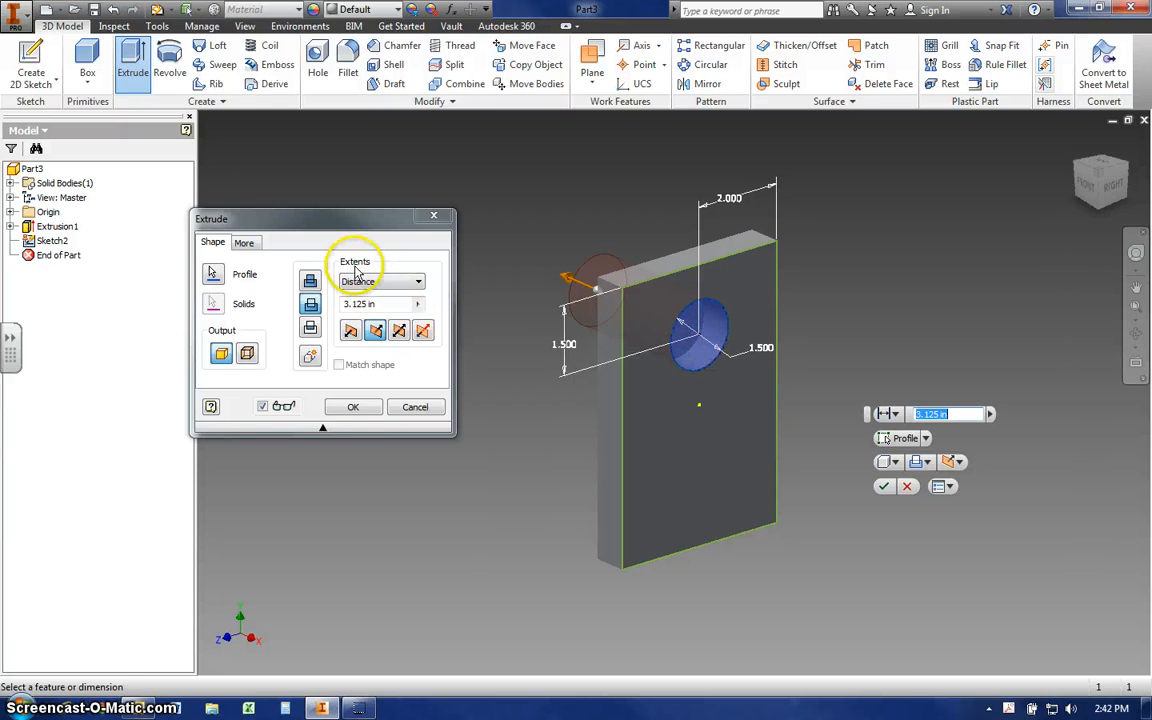
{"action": "left_click", "coordinate": [417, 281]}
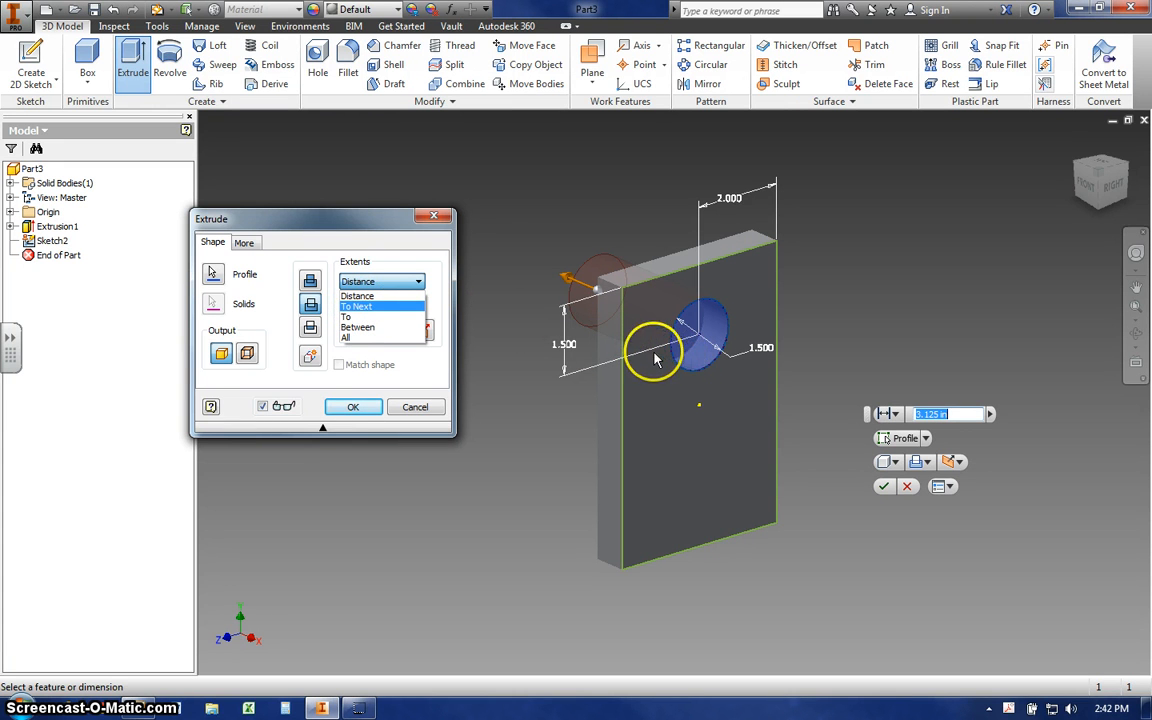
{"action": "left_click", "coordinate": [355, 307]}
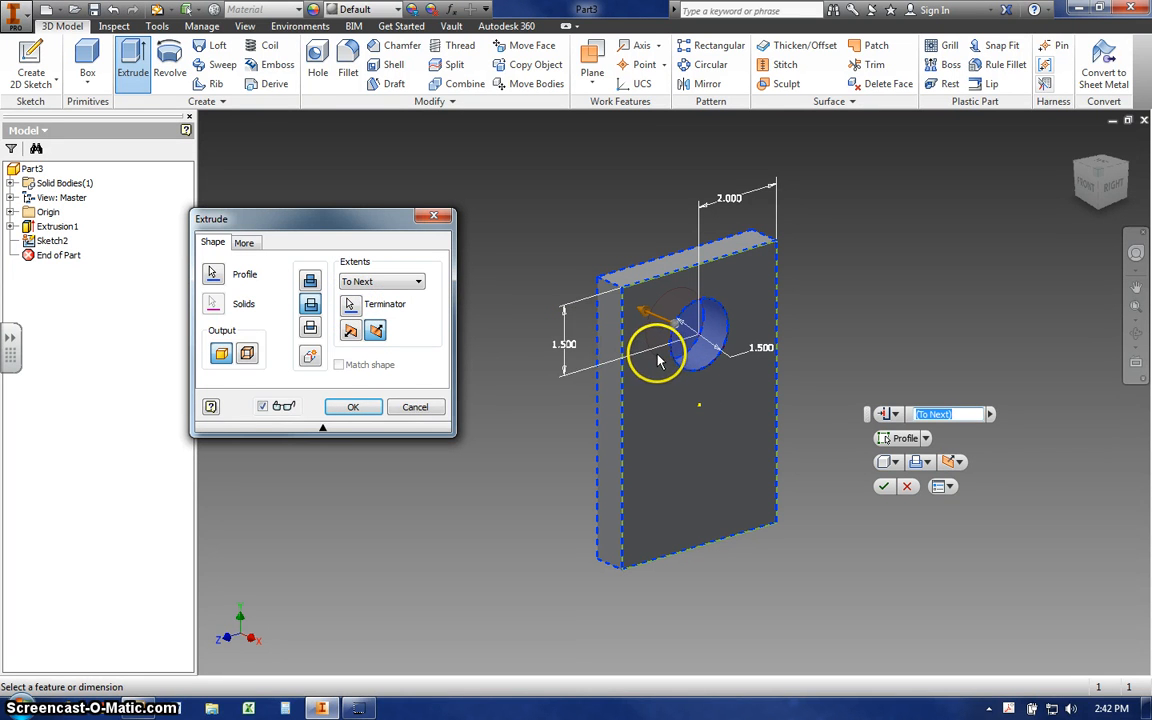
{"action": "left_click", "coordinate": [354, 408]}
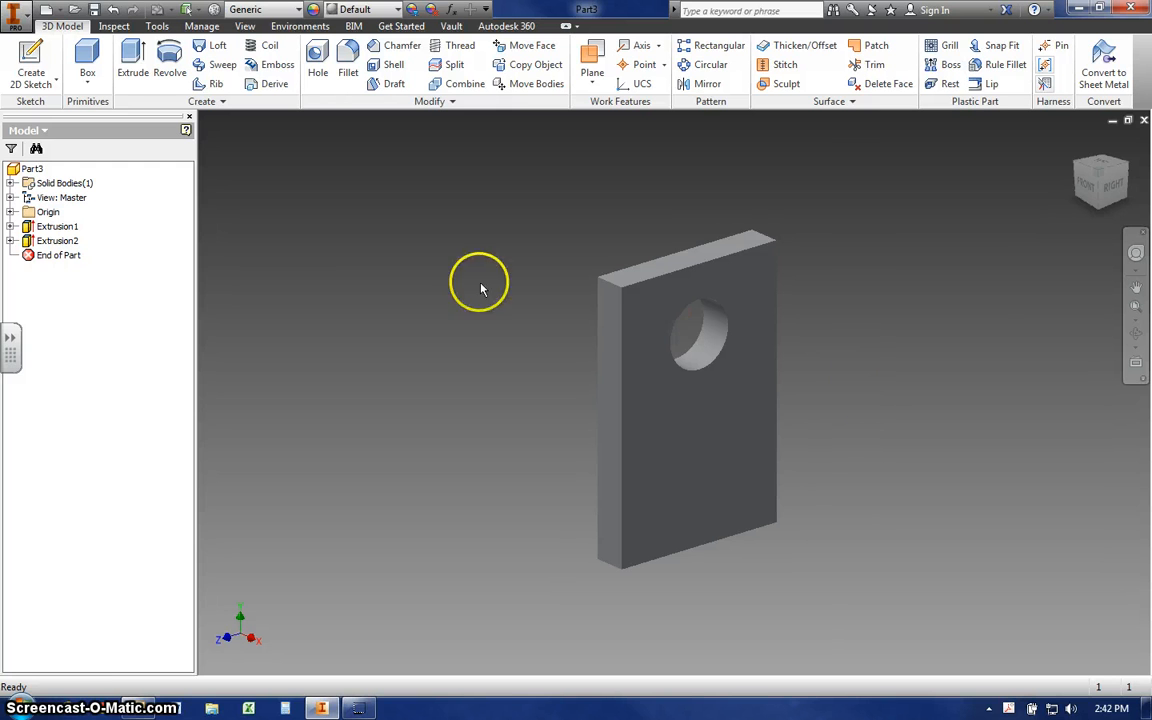
- Save the part as sideplate_wheelmount_v2 in the 1415_Rover_CAD folder
{"action": "left_click", "coordinate": [18, 17]}
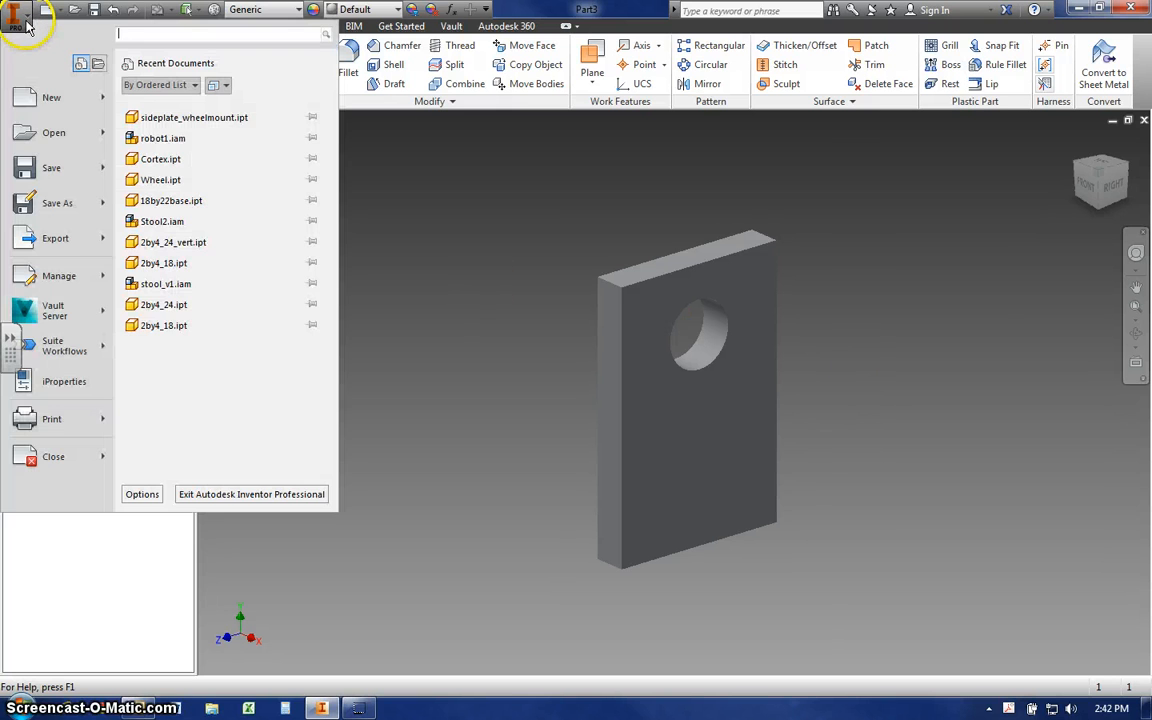
{"action": "mouse_move", "coordinate": [66, 204]}
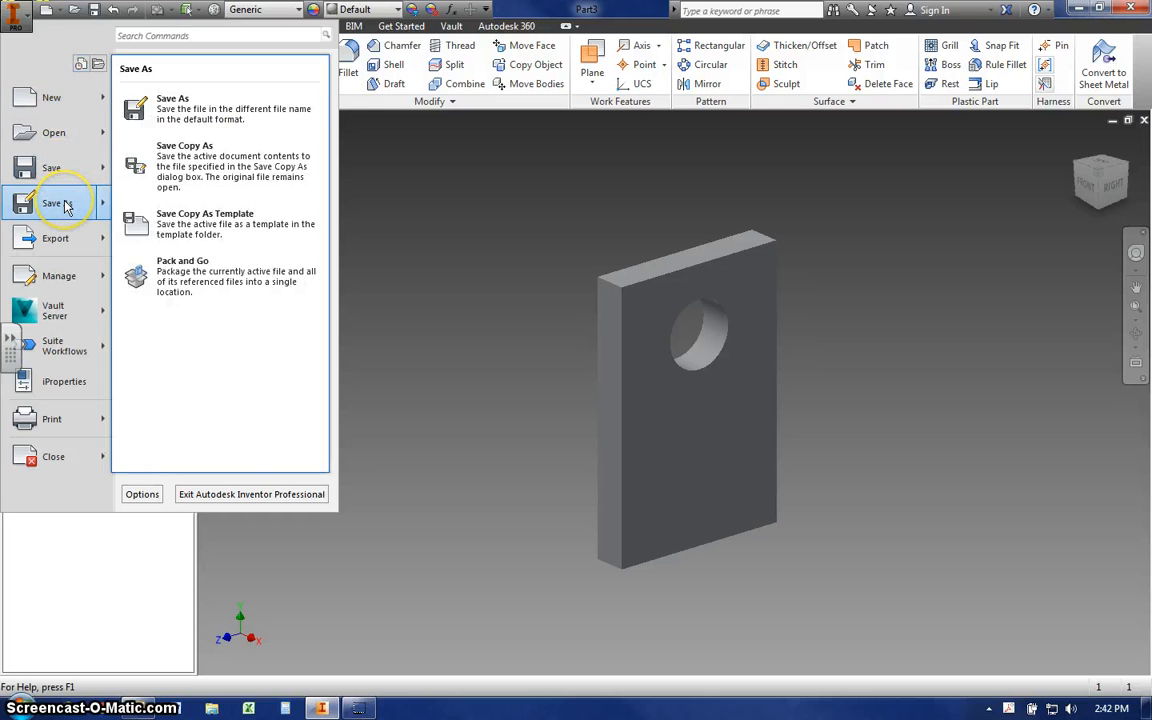
{"action": "left_click", "coordinate": [197, 118]}
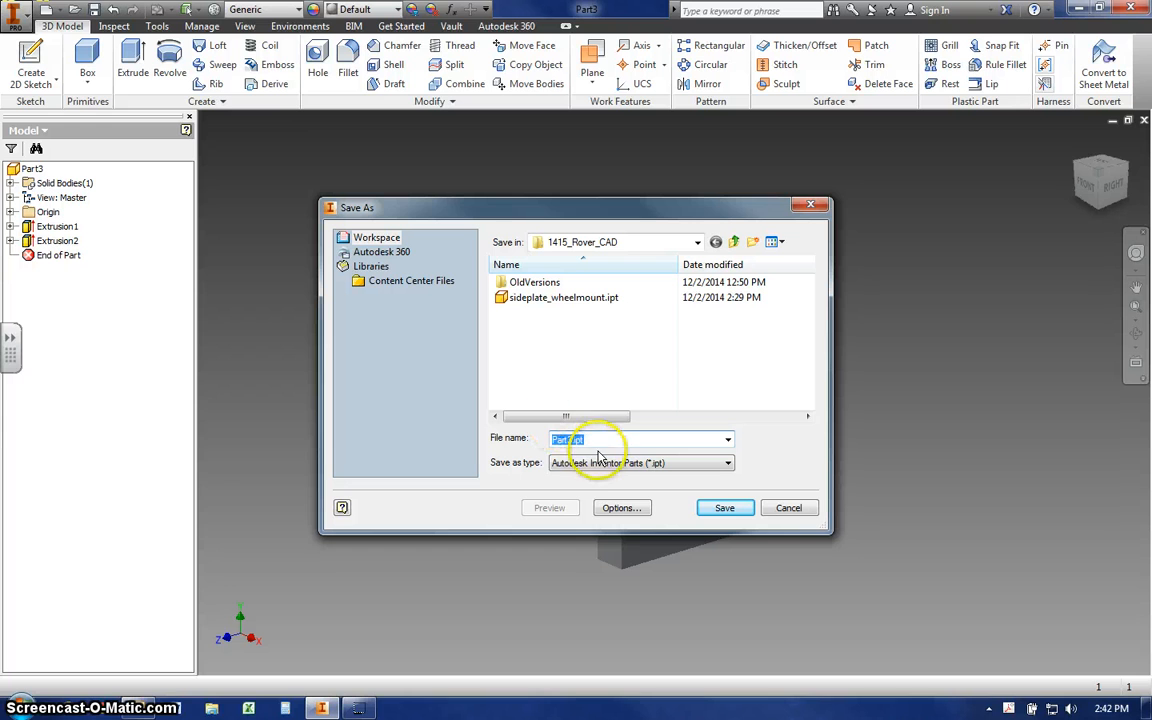
{"action": "type", "text": "sideplate_wheelmount"}
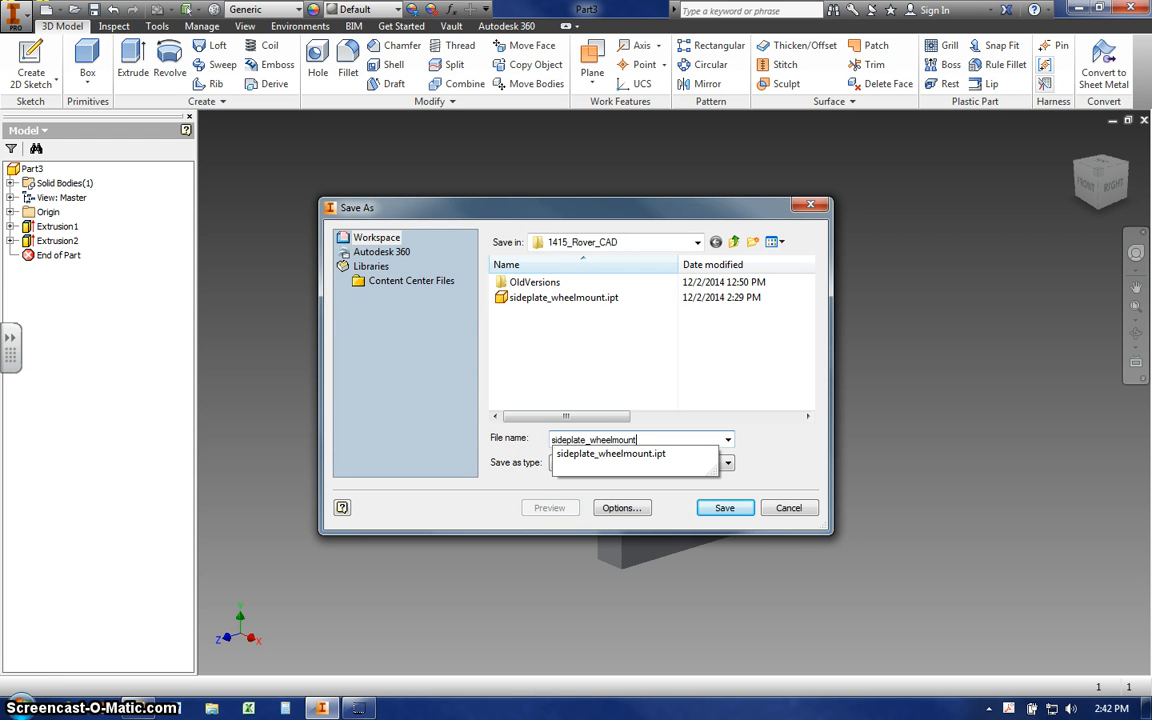
{"action": "type", "text": "_v2"}
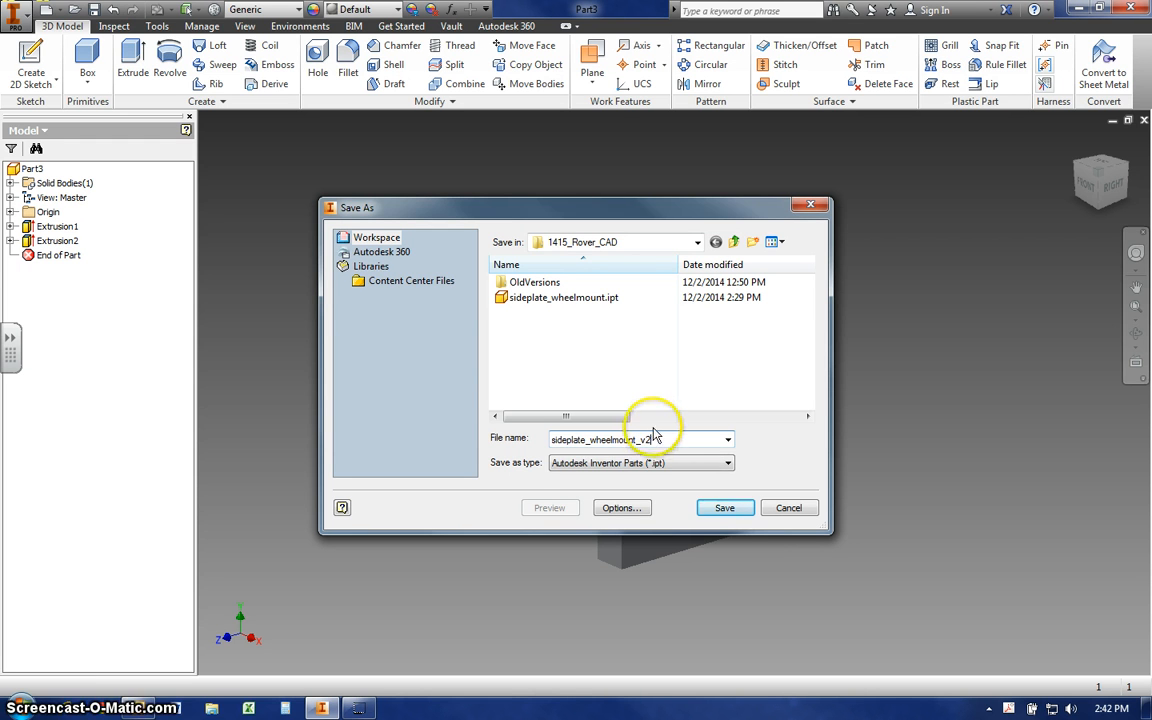
{"action": "left_click", "coordinate": [722, 509]}
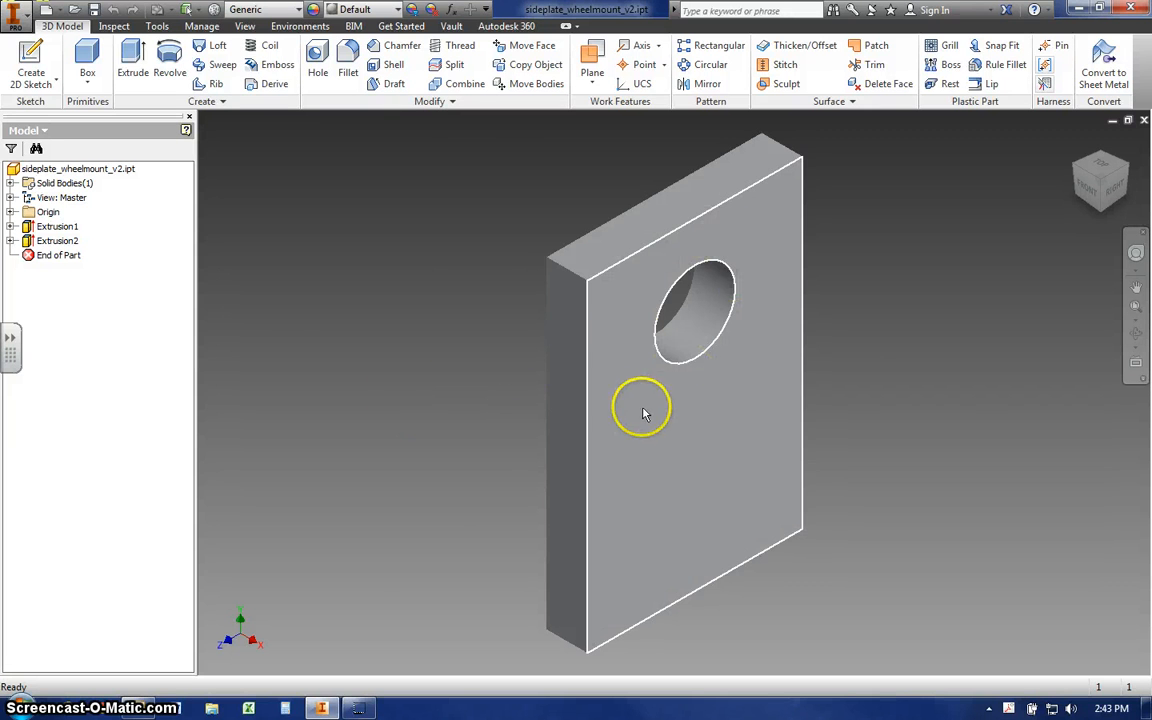
- Expand both extrusions to list their sketches, and inspect the plate from the right side, from below and in the home view
{"action": "left_click", "coordinate": [57, 226]}
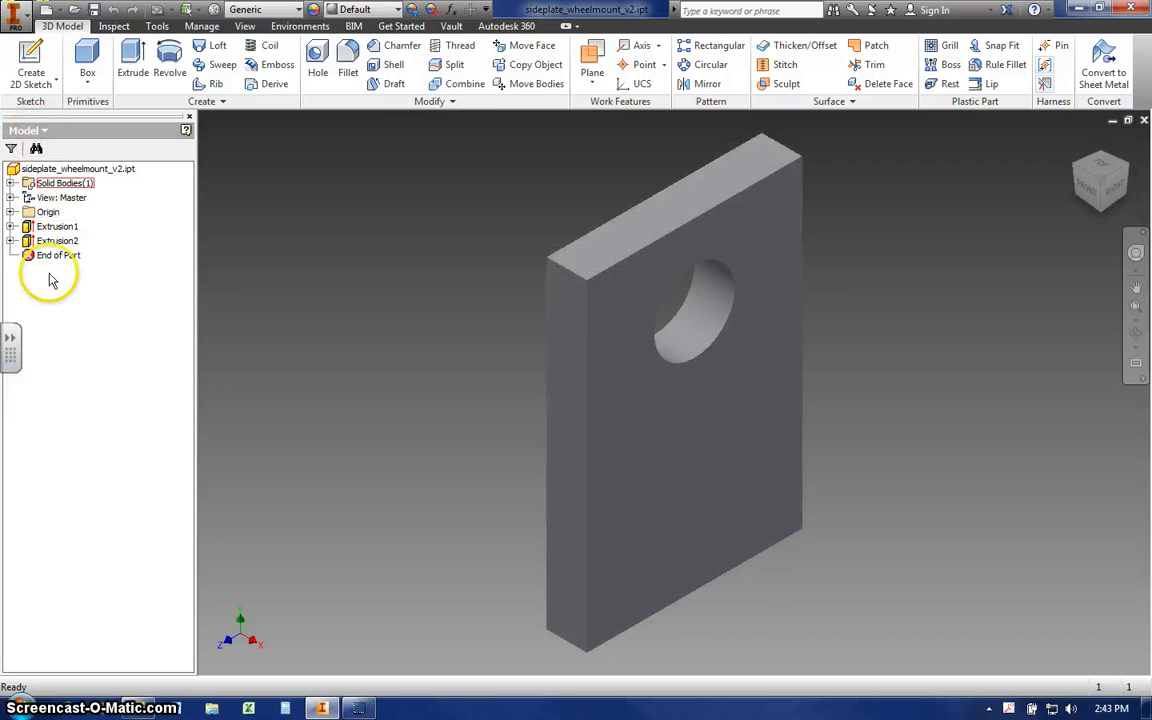
{"action": "left_click", "coordinate": [10, 228]}
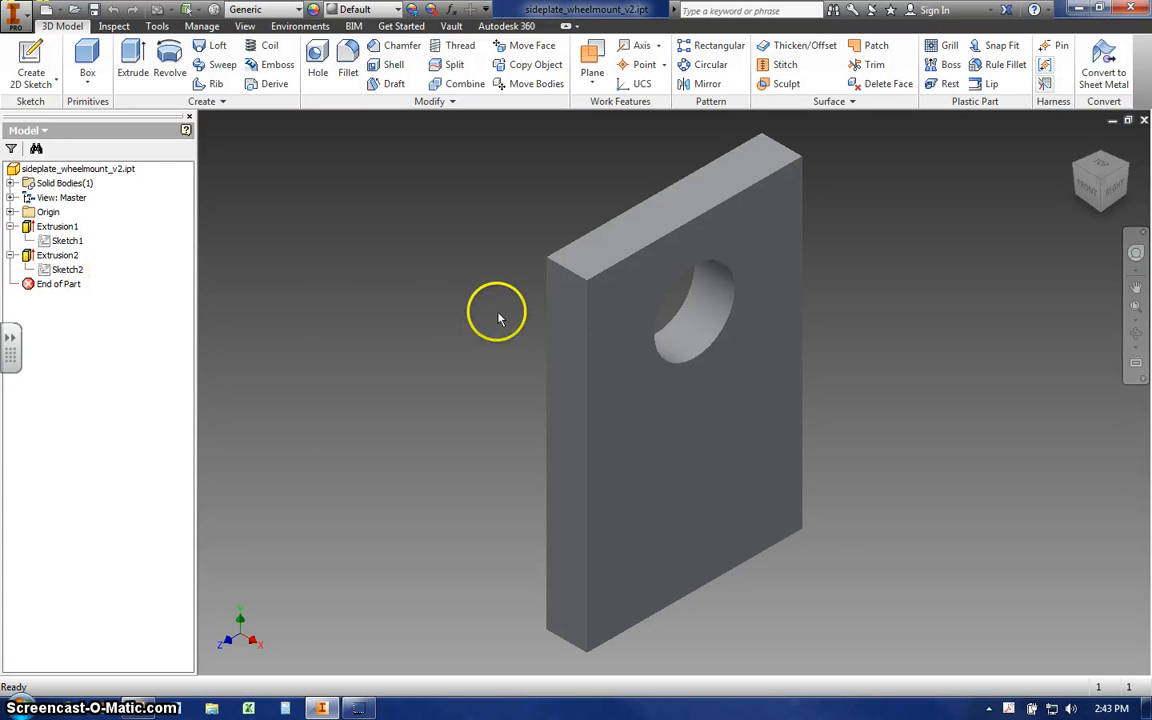
{"action": "left_click", "coordinate": [1113, 182]}
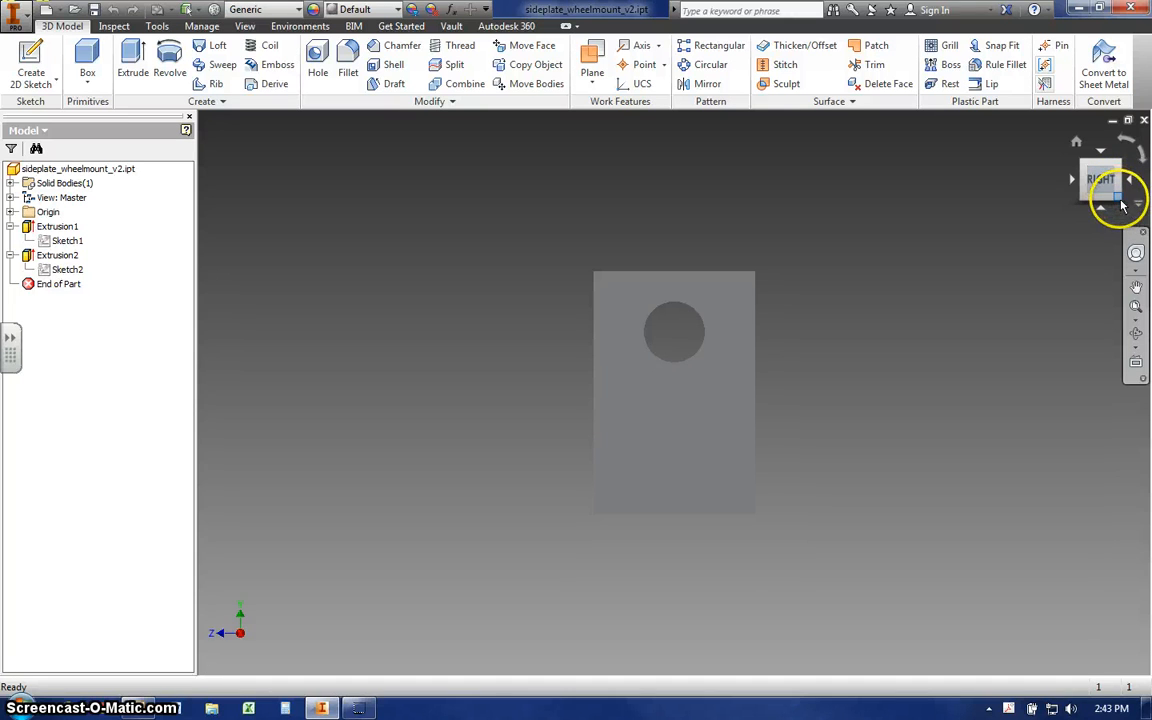
{"action": "left_click", "coordinate": [1120, 204]}
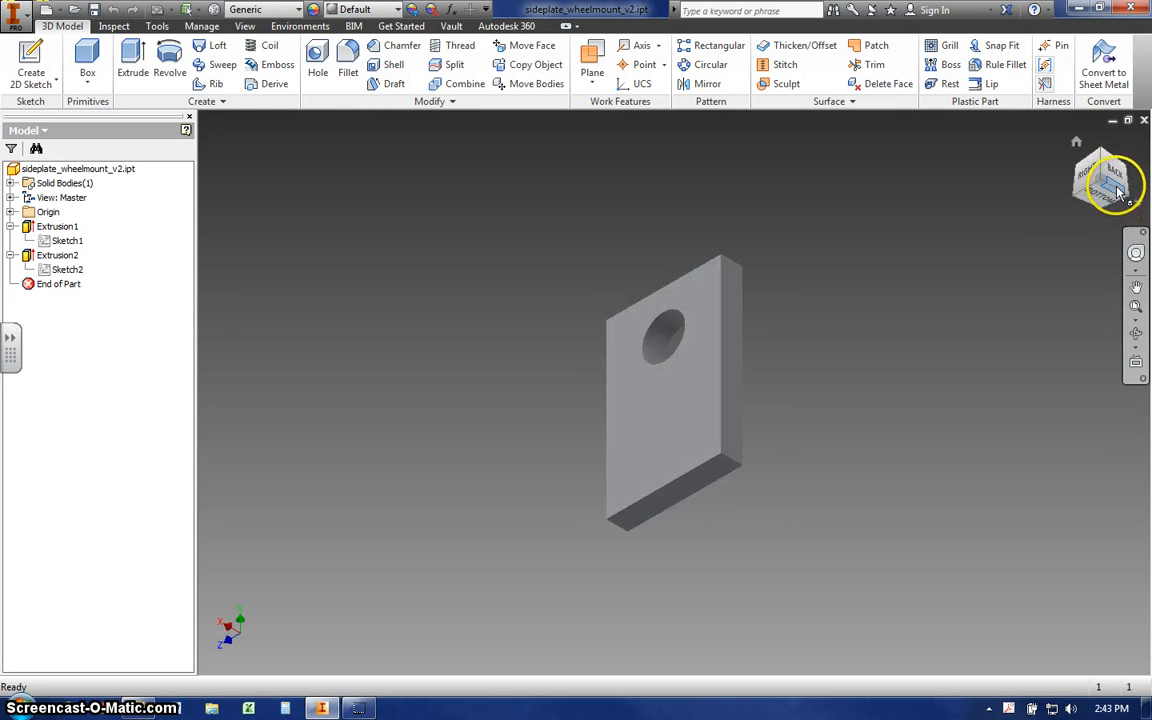
{"action": "mouse_move", "coordinate": [1118, 190]}
{"action": "left_mouse_down"}
{"action": "mouse_move", "coordinate": [1075, 208]}
{"action": "mouse_move", "coordinate": [1103, 224]}
{"action": "mouse_move", "coordinate": [1124, 185]}
{"action": "mouse_move", "coordinate": [1107, 160]}
{"action": "mouse_move", "coordinate": [1085, 160]}
{"action": "mouse_move", "coordinate": [1054, 188]}
{"action": "mouse_move", "coordinate": [1080, 226]}
{"action": "mouse_move", "coordinate": [1120, 204]}
{"action": "mouse_move", "coordinate": [1126, 185]}
{"action": "mouse_move", "coordinate": [1114, 185]}
{"action": "left_mouse_up"}
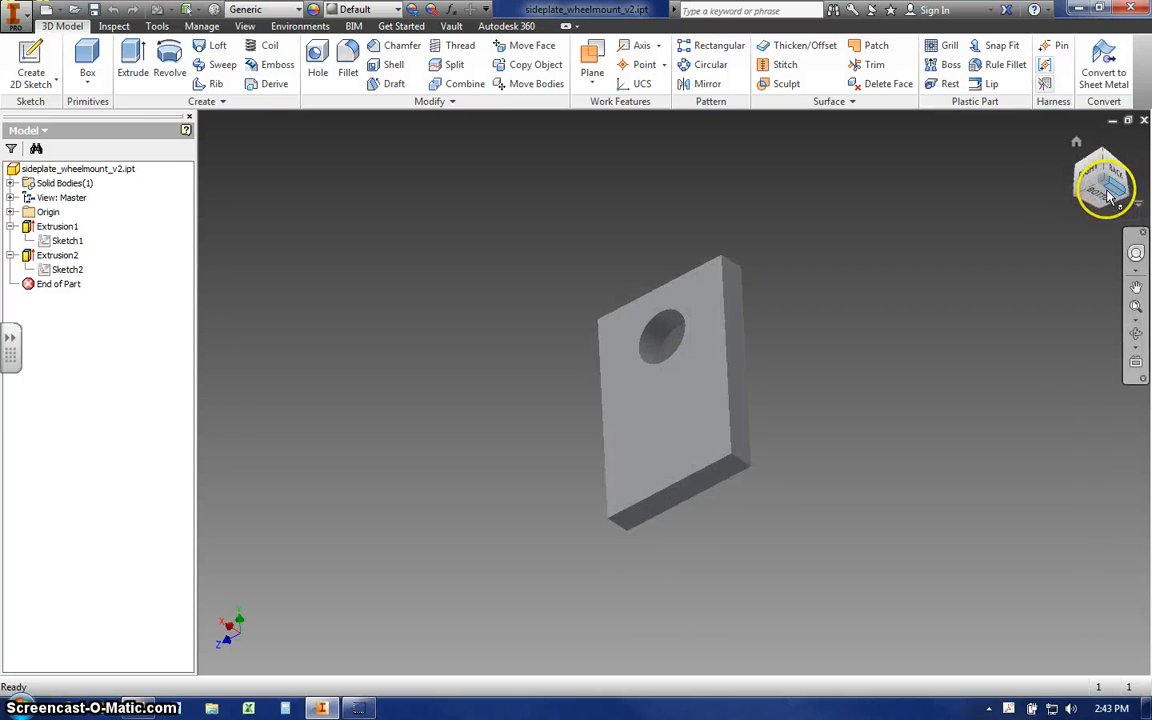
{"action": "left_click", "coordinate": [1077, 146]}
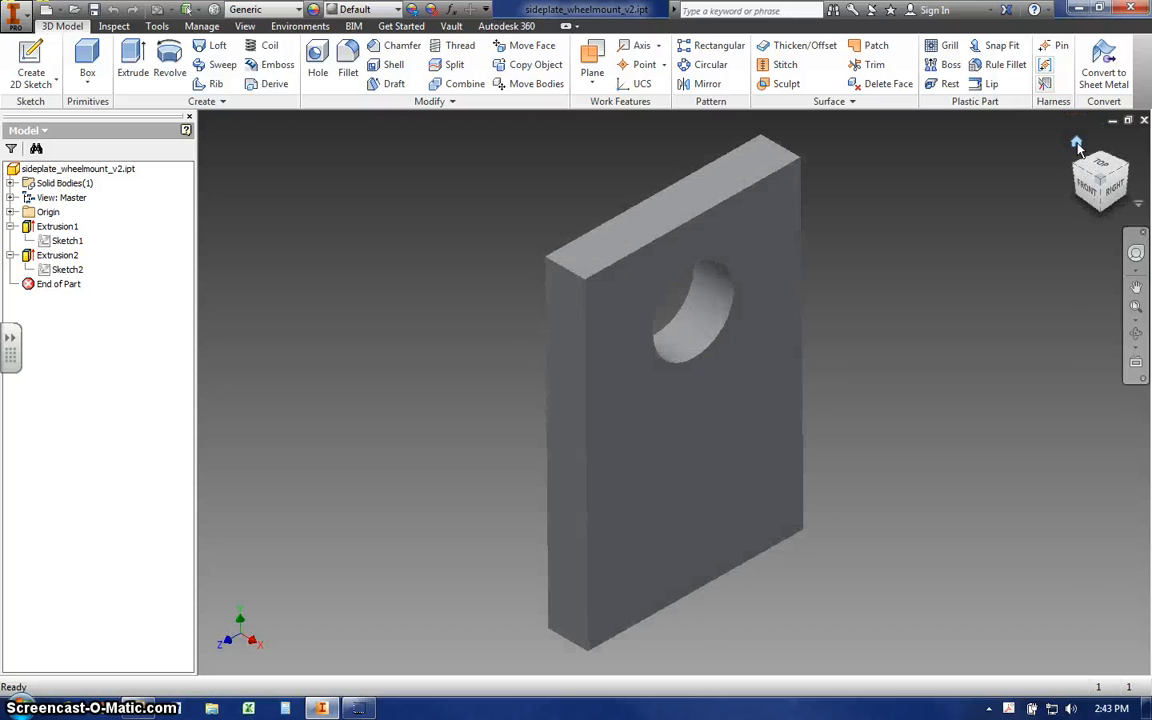
{"action": "left_click", "coordinate": [710, 413]}
{"action": "scroll", "coordinate": [674, 411], "scroll_direction": "up", "scroll_amount": 4}
{"action": "scroll", "coordinate": [674, 411], "scroll_direction": "down", "scroll_amount": 3}
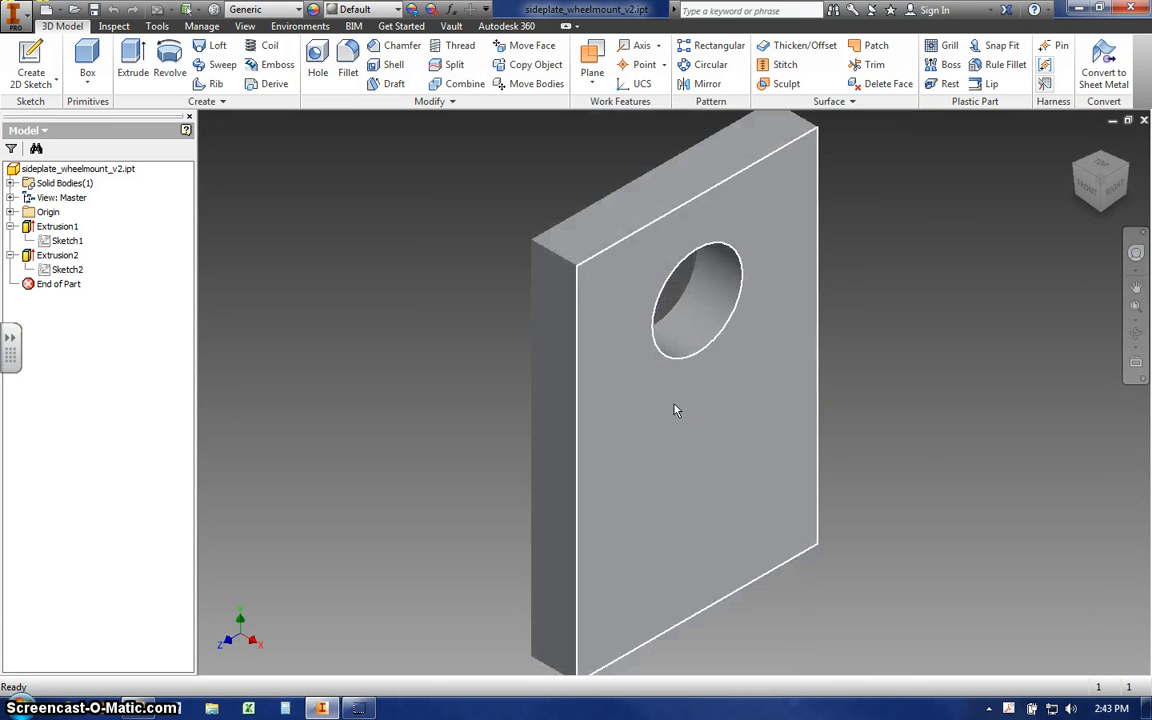
{"action": "scroll", "coordinate": [674, 405], "scroll_direction": "down", "scroll_amount": 3}
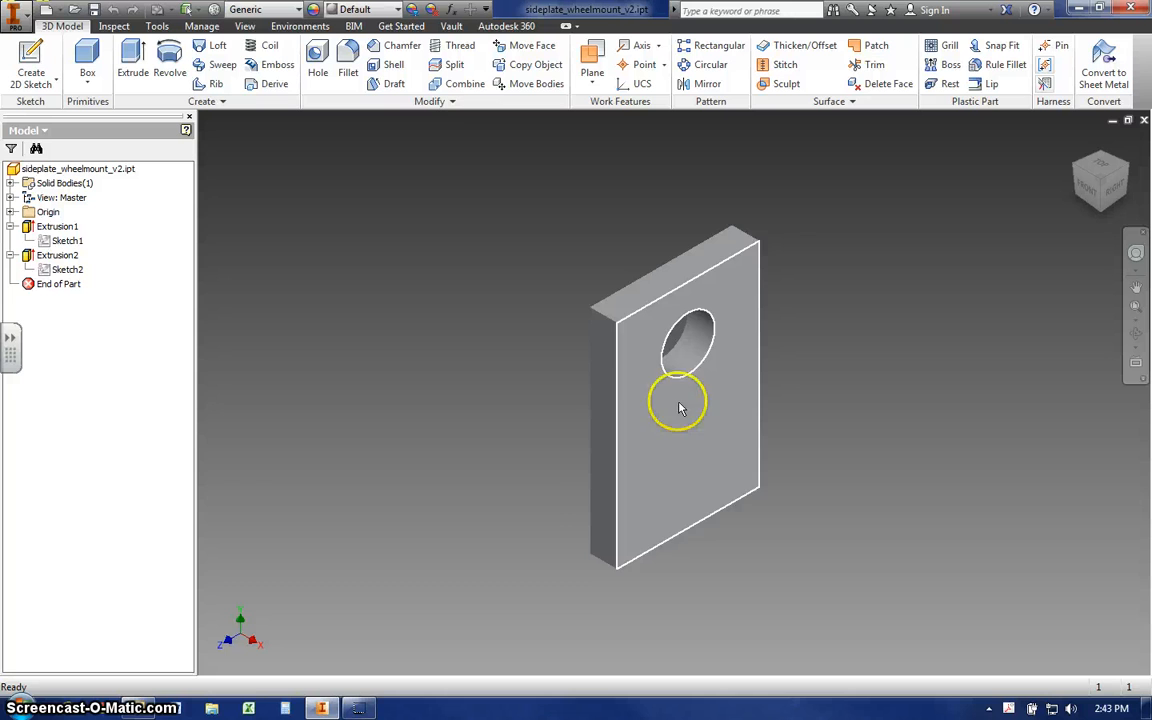
- Edit the plate's base sketch, Sketch1, set the rectangle's 4 in side to 5 in, and finish the sketch
{"action": "left_click", "coordinate": [64, 243]}
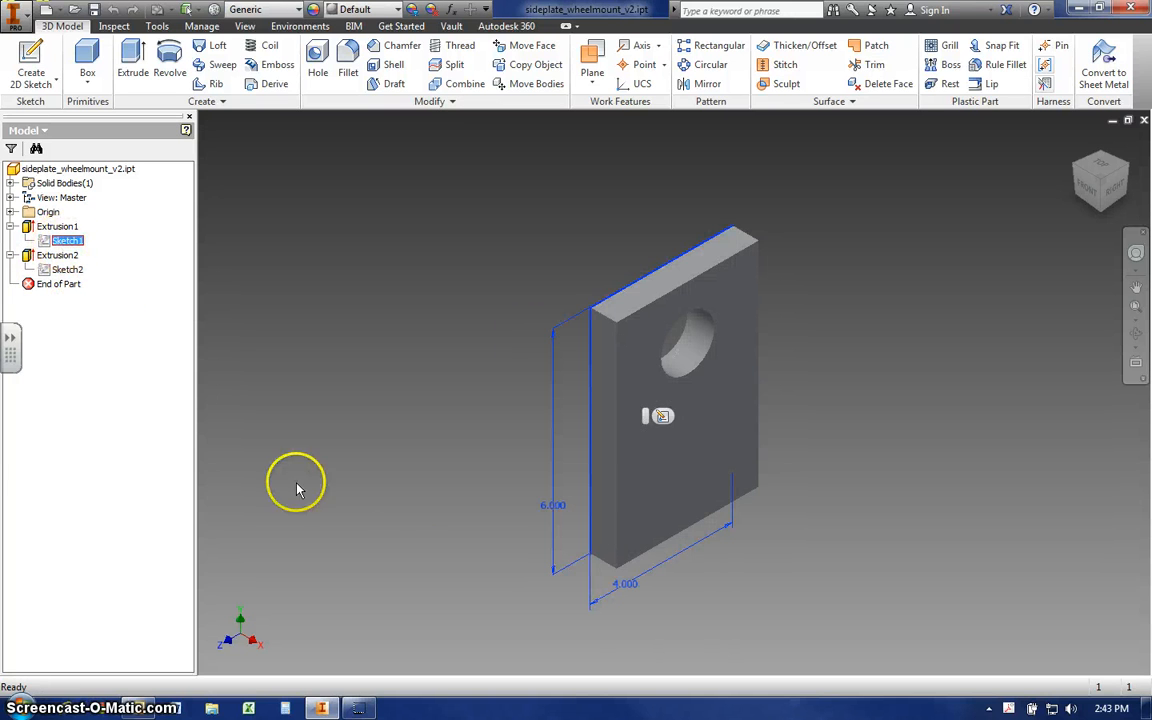
{"action": "left_click", "coordinate": [664, 419]}
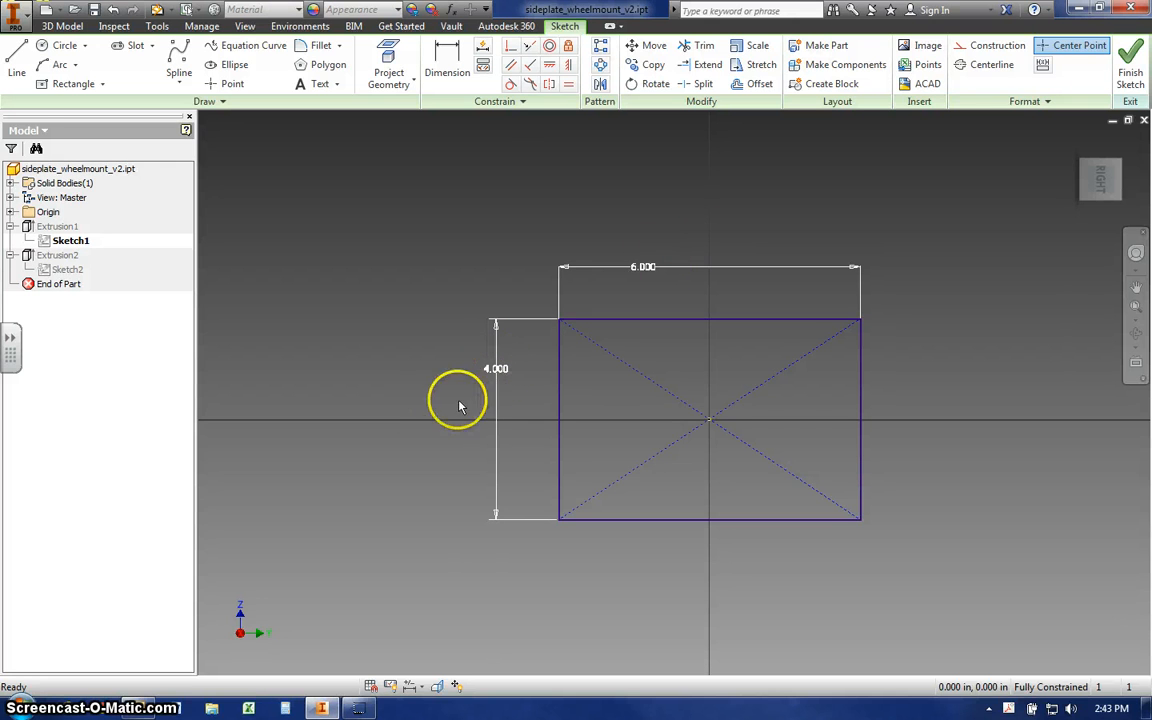
{"action": "double_click", "coordinate": [496, 368]}
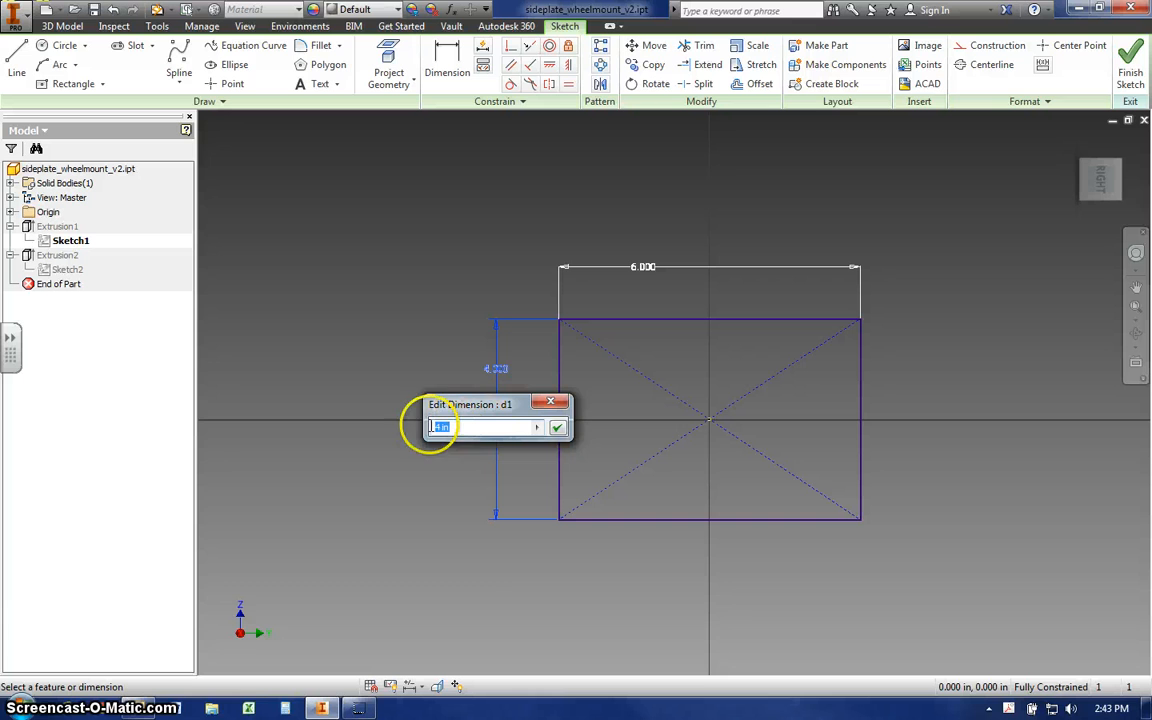
{"action": "left_click", "coordinate": [557, 428]}
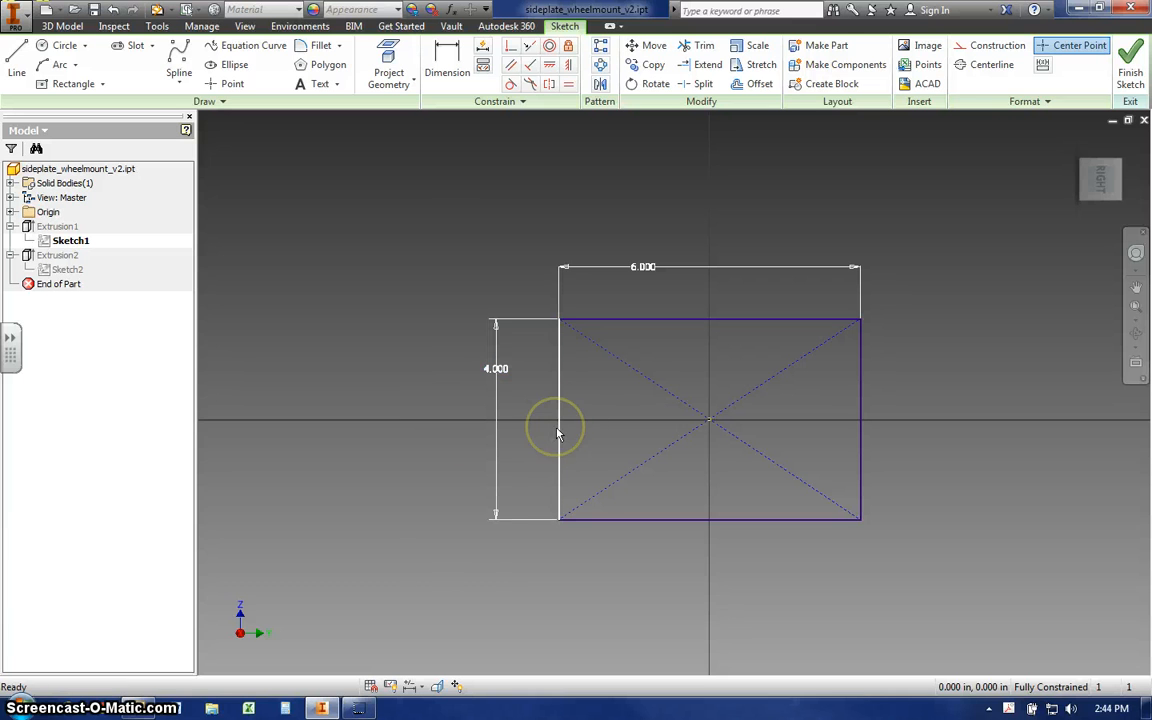
{"action": "double_click", "coordinate": [496, 368]}
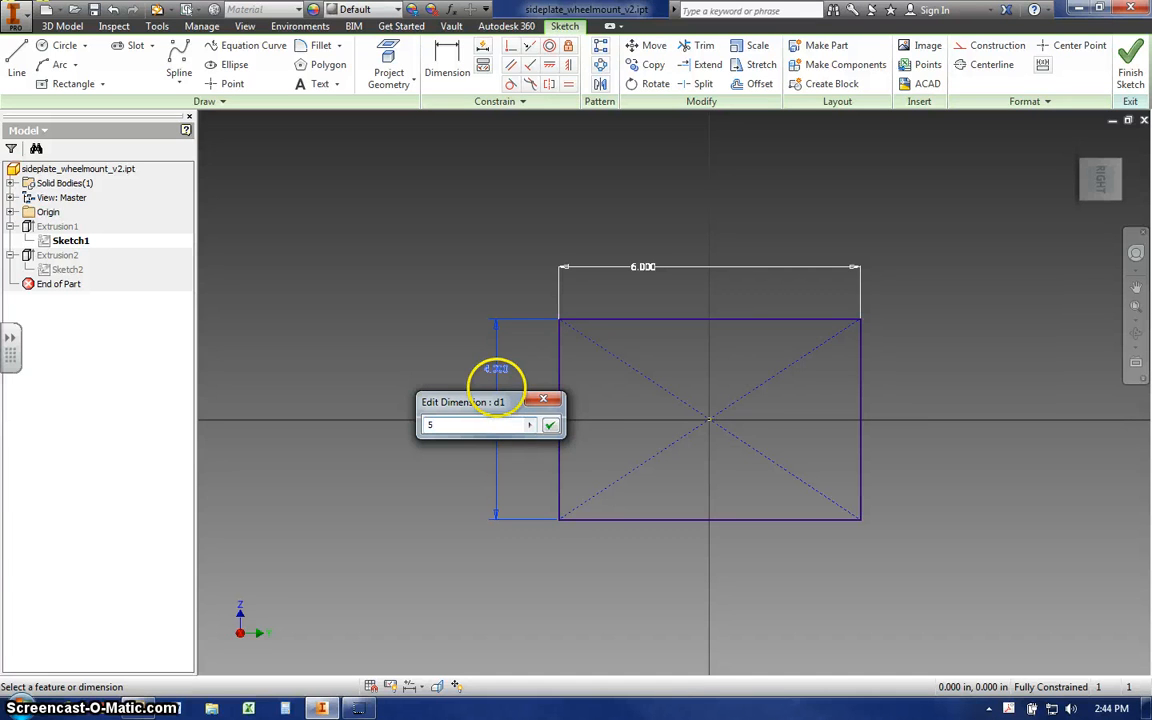
{"action": "type", "text": "5"}
{"action": "left_click", "coordinate": [549, 425]}
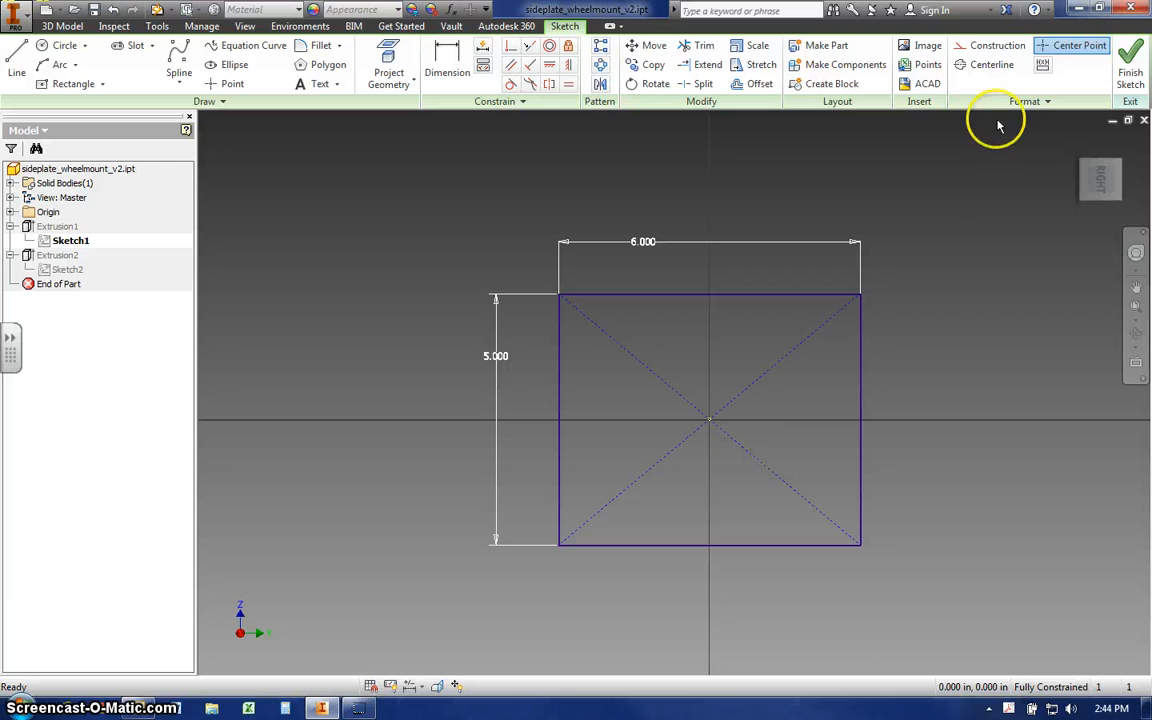
{"action": "left_click", "coordinate": [1130, 74]}
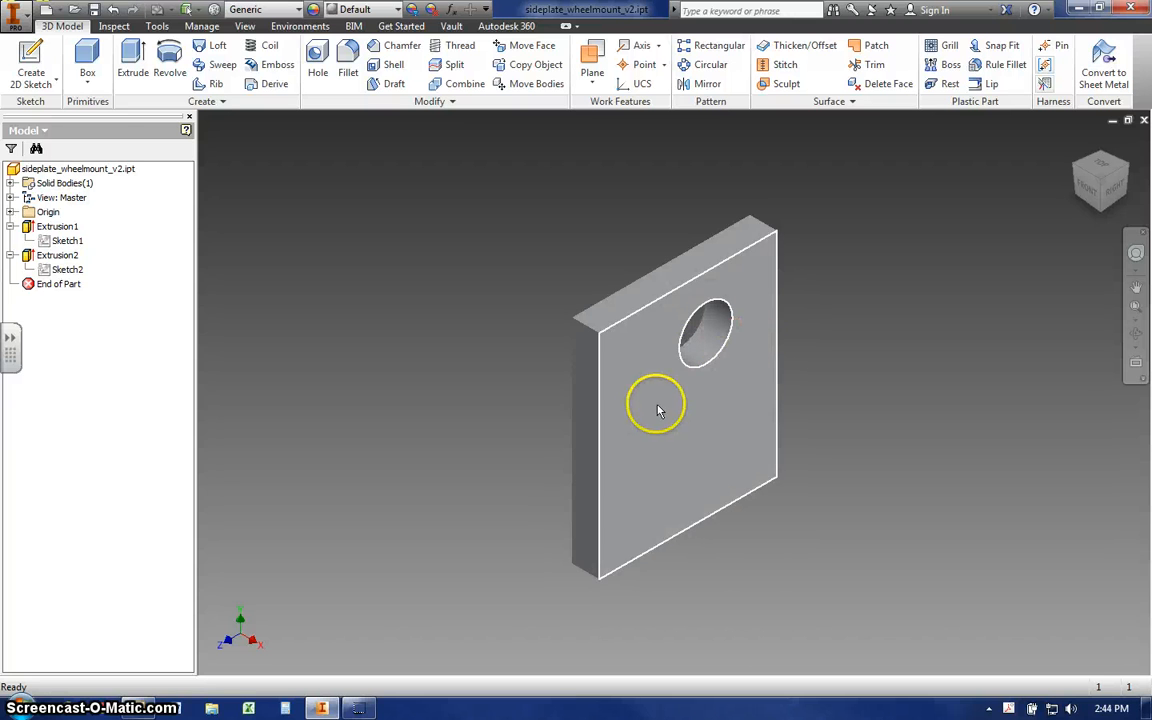
- Edit the plate's base sketch, Sketch1, again, set the rectangle's 5 in side back to 4 in, and finish the sketch
{"action": "left_click", "coordinate": [66, 270]}
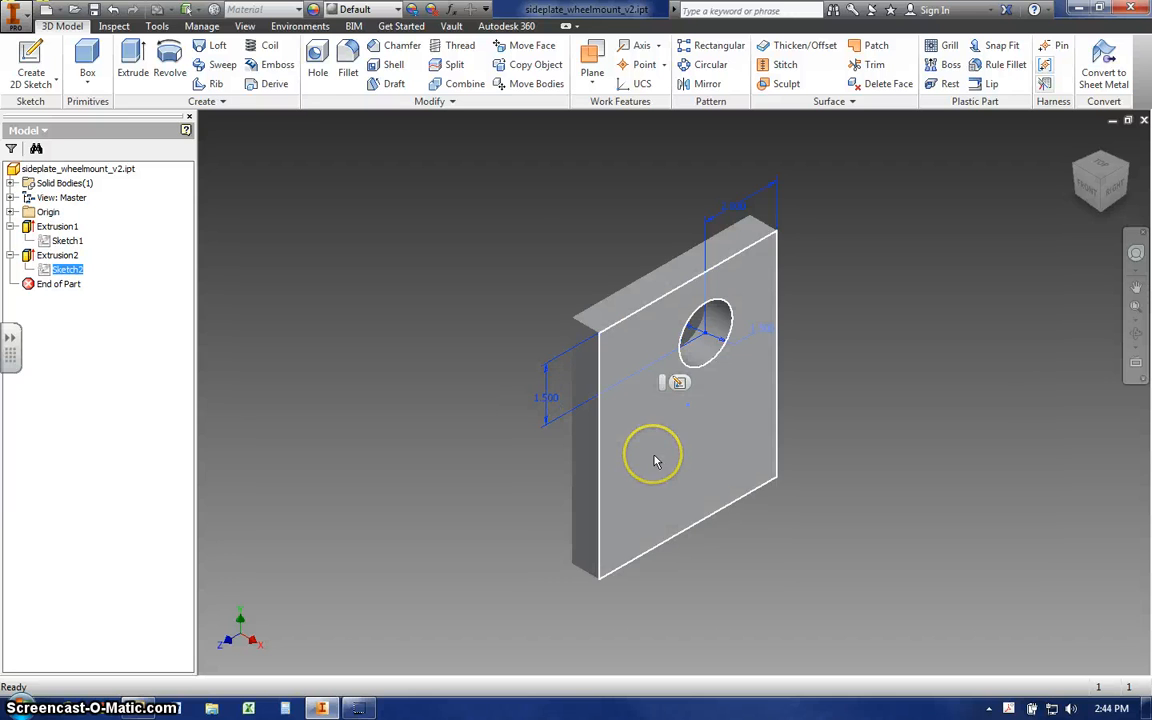
{"action": "left_click", "coordinate": [60, 244]}
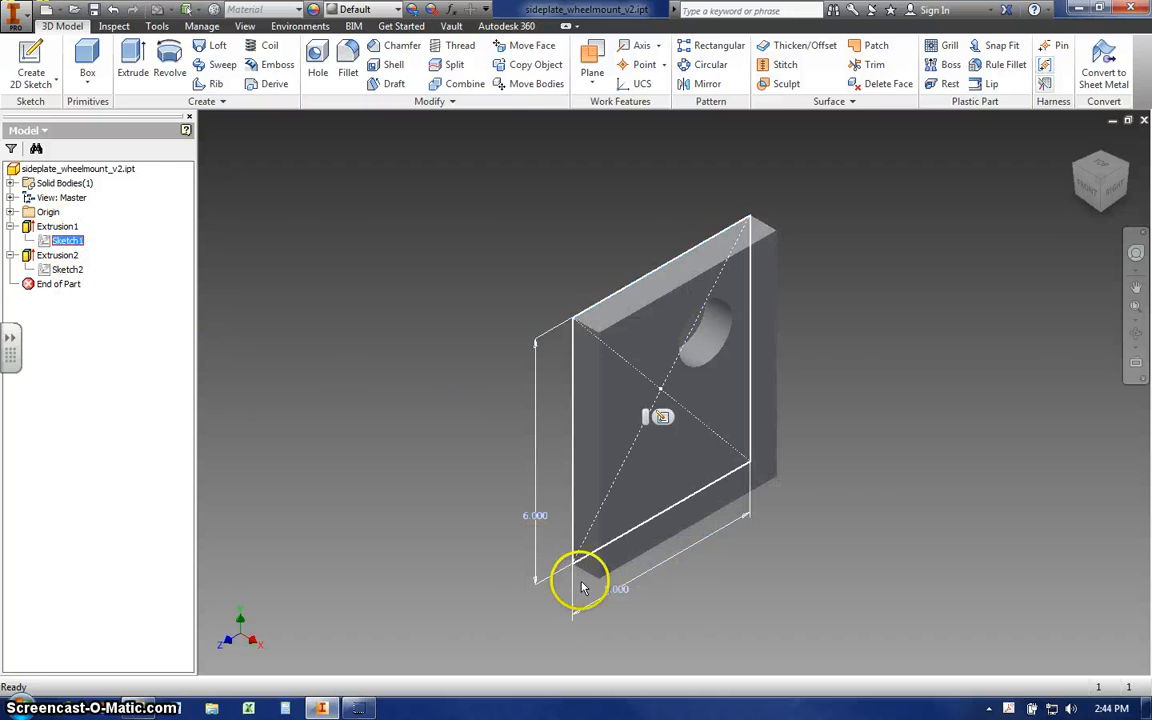
{"action": "double_click", "coordinate": [620, 595]}
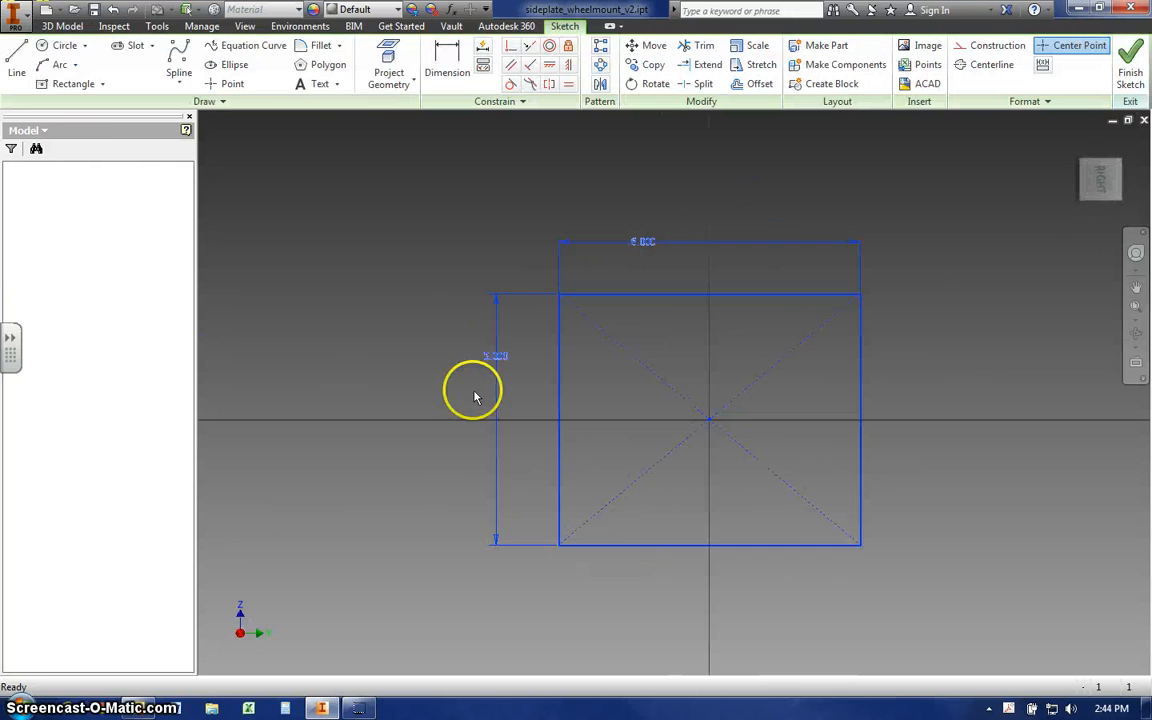
{"action": "double_click", "coordinate": [496, 358]}
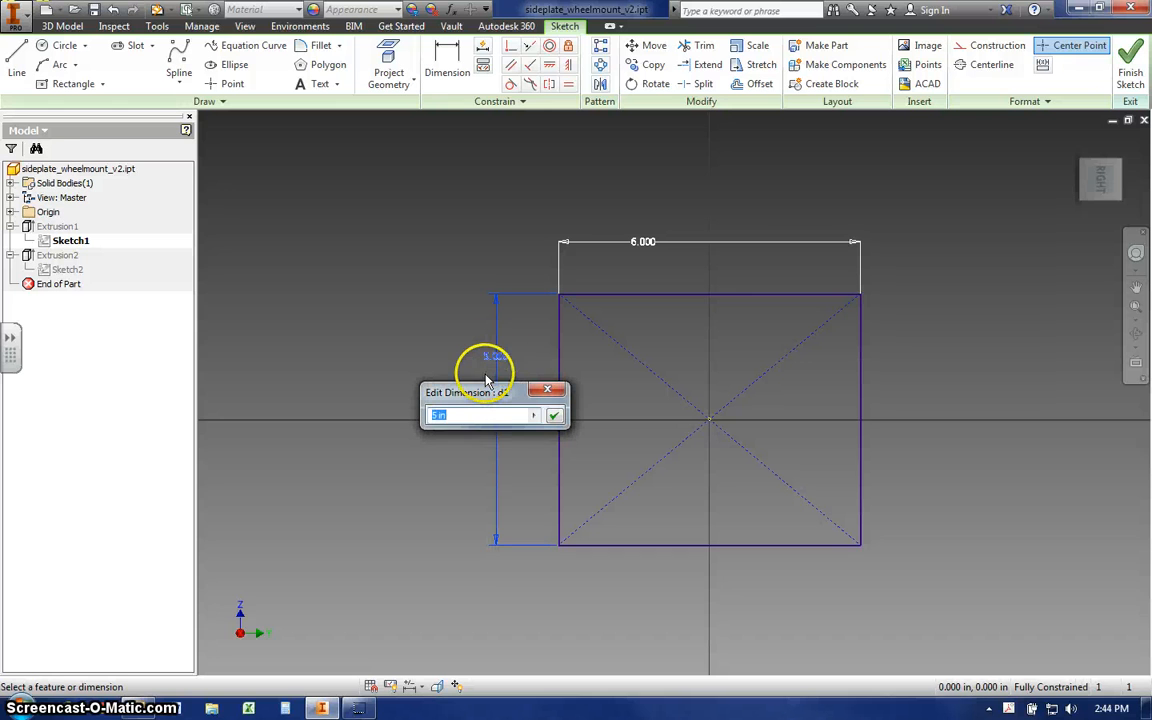
{"action": "left_click", "coordinate": [553, 415]}
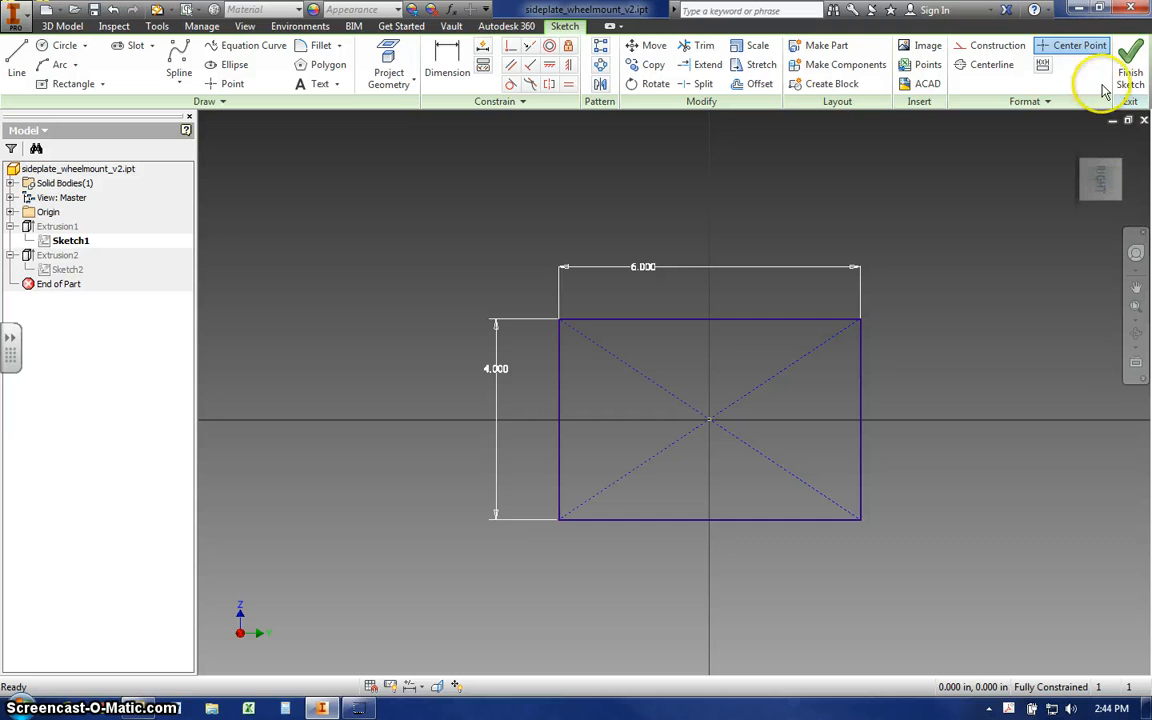
{"action": "left_click", "coordinate": [1130, 66]}
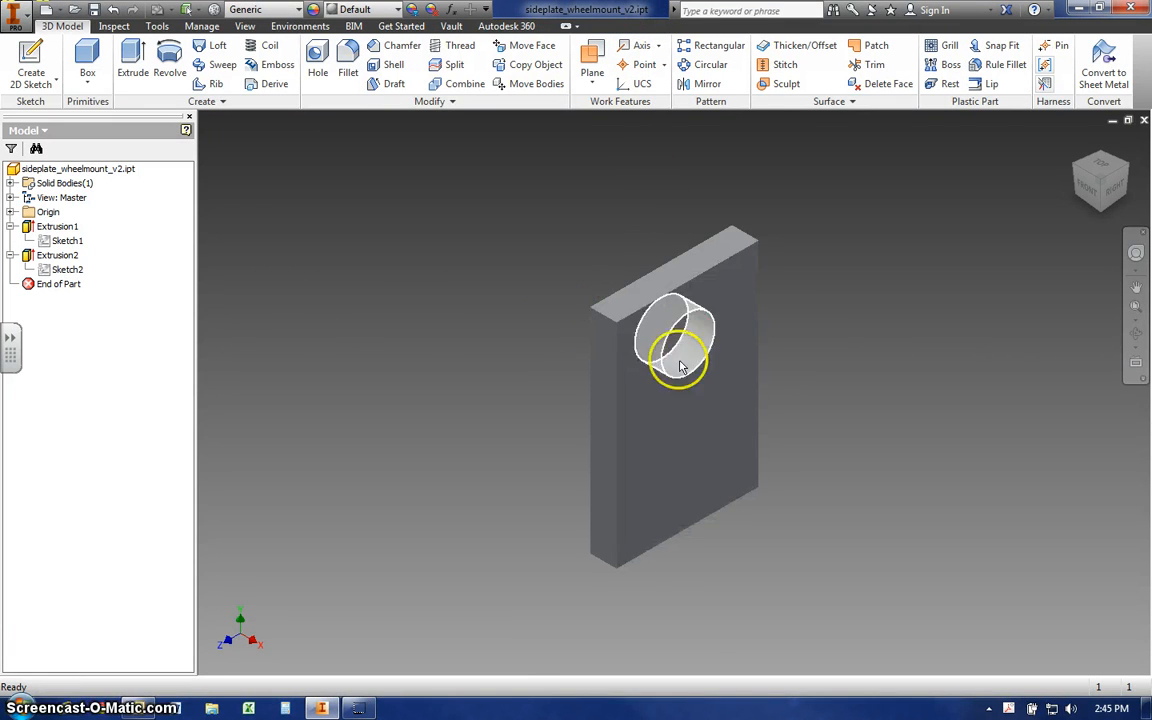
{"action": "left_click", "coordinate": [520, 374]}
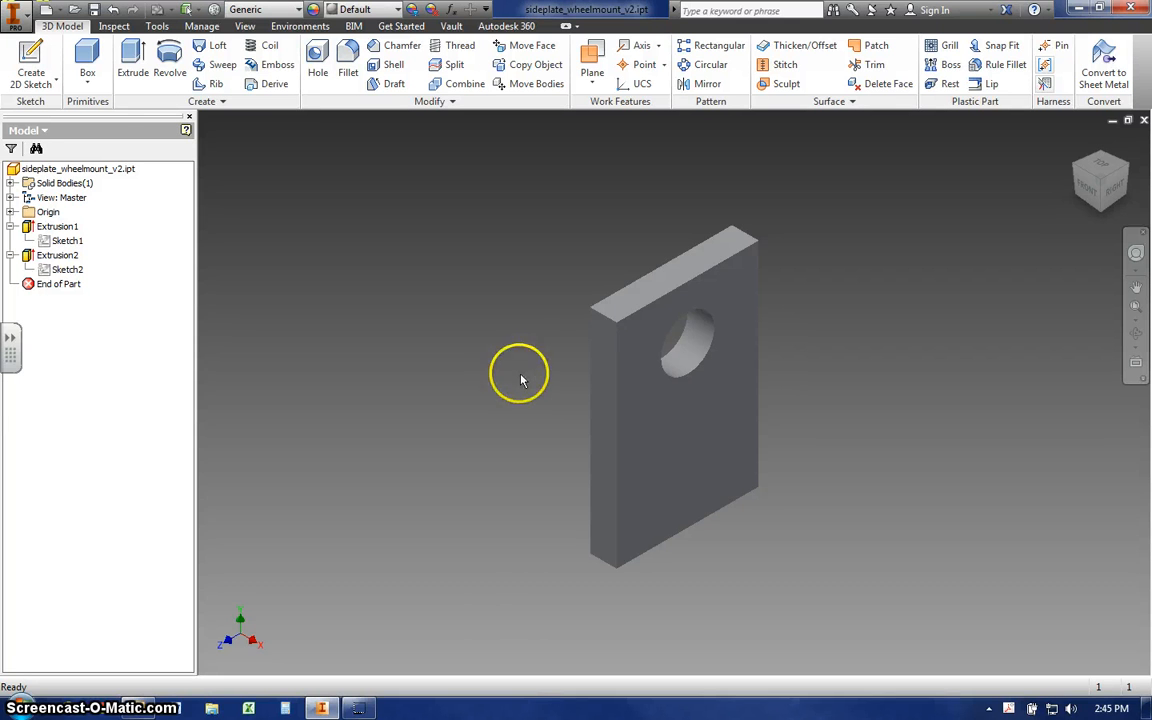